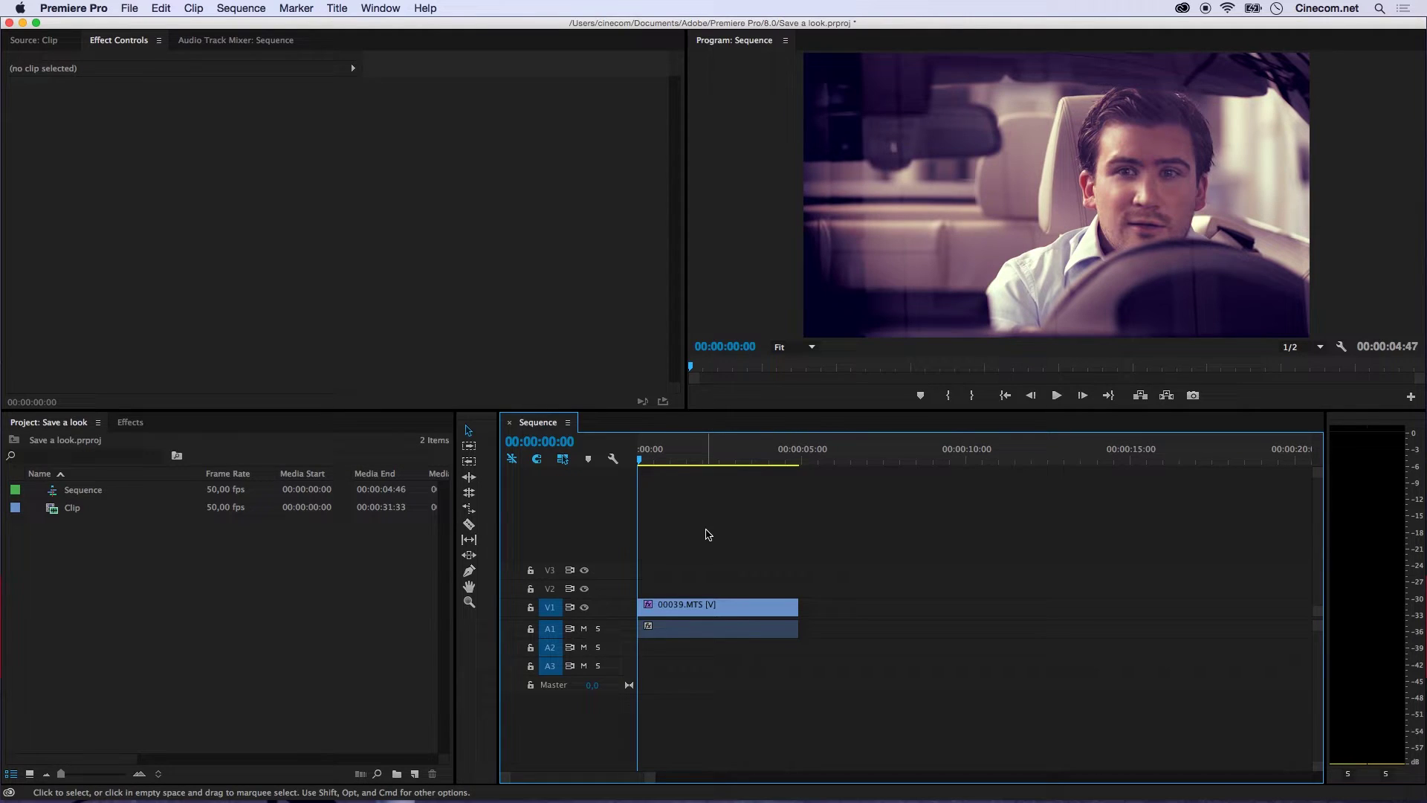
- Play back the graded clip, jumping the playhead to 00:00:03:21
key(space)
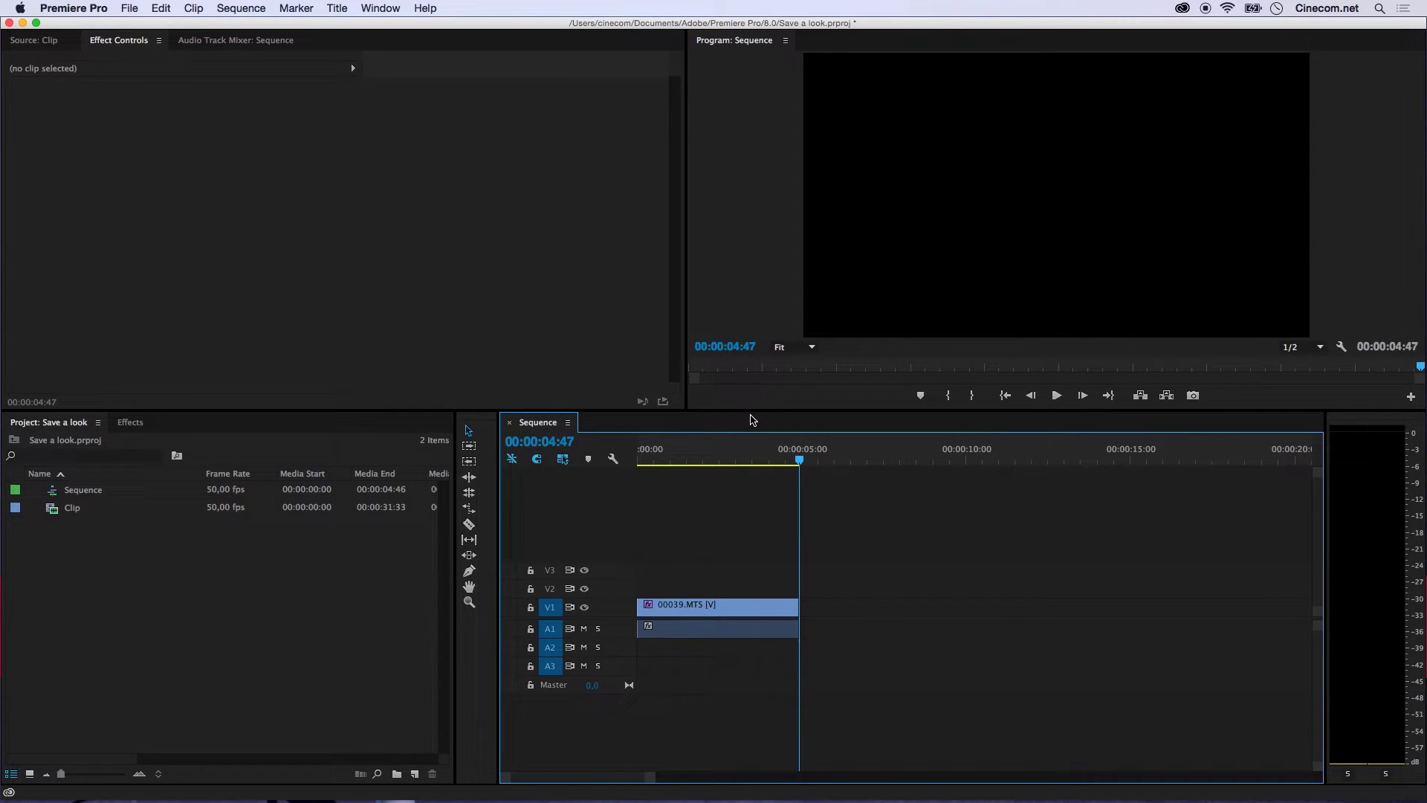
drag(726, 455, 749, 455)
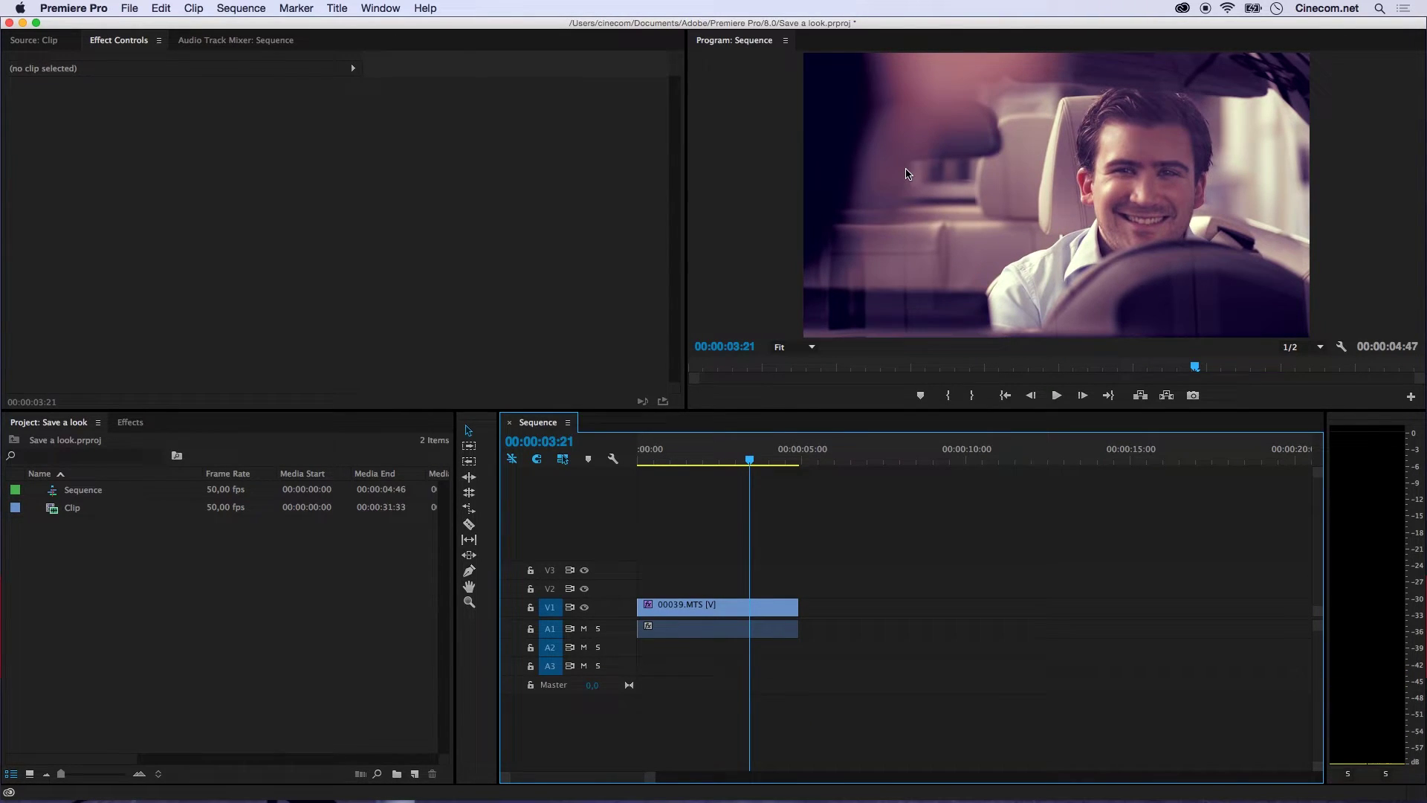
key(space)
key(space)
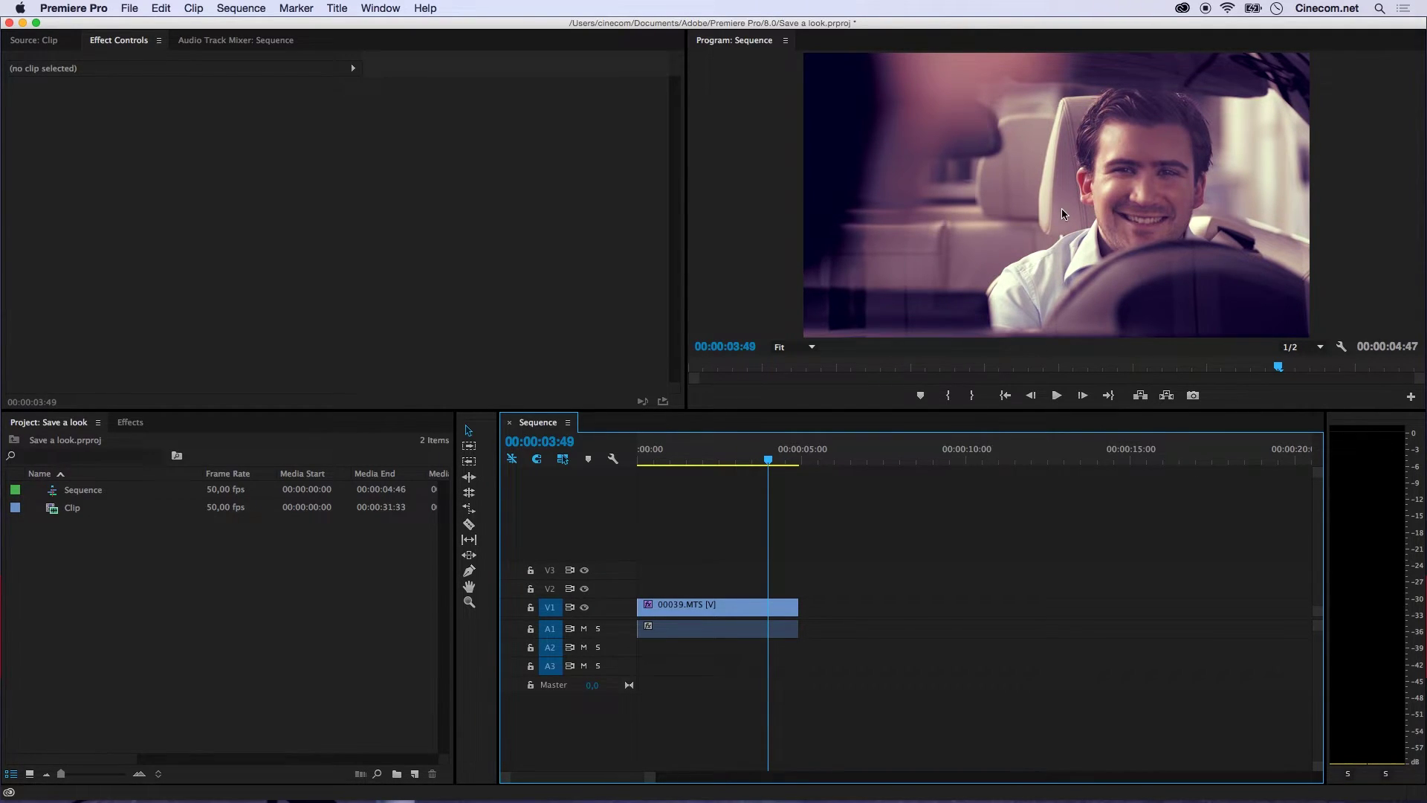
- Select the 00039.MTS clip and show its RGB Curves effect in Effect Controls
click(745, 609)
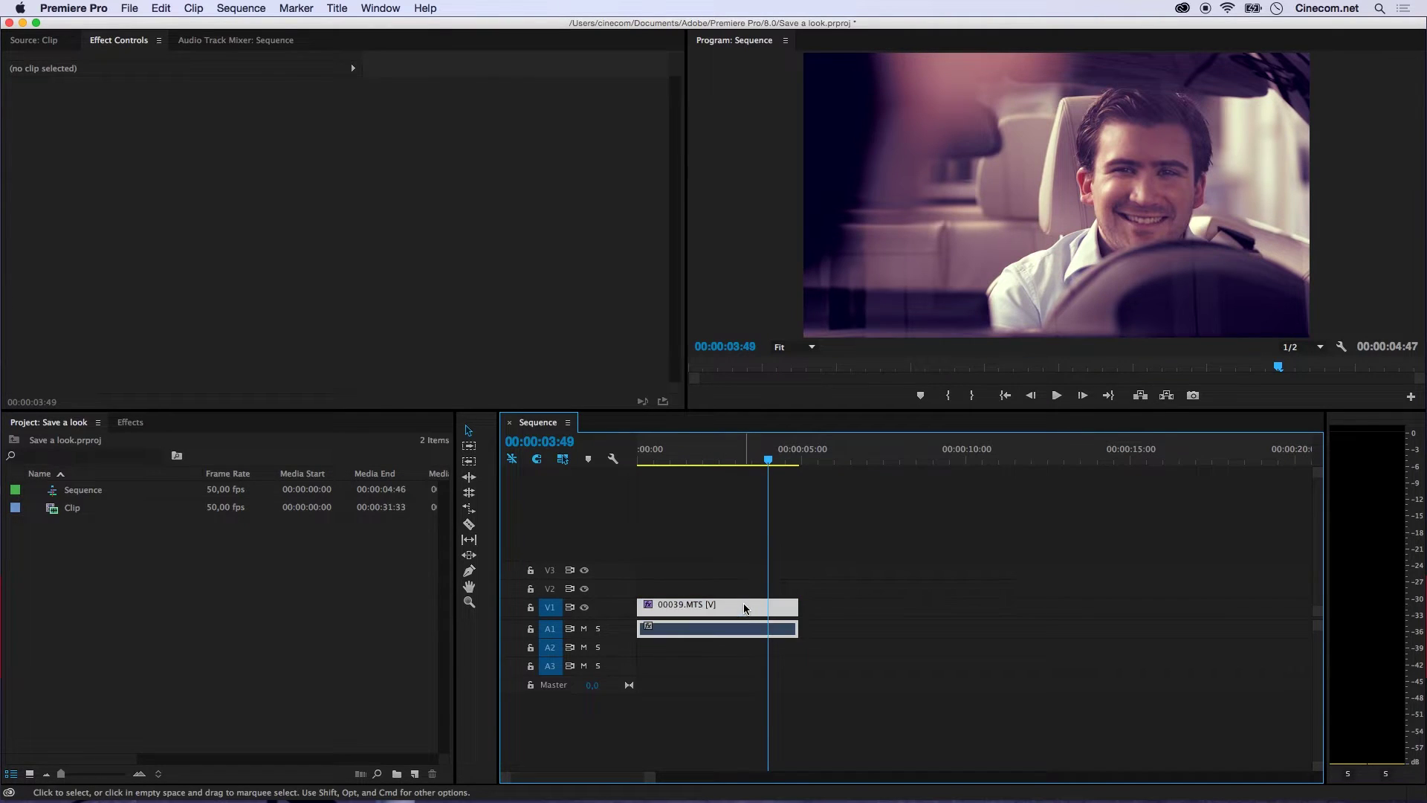
click(119, 40)
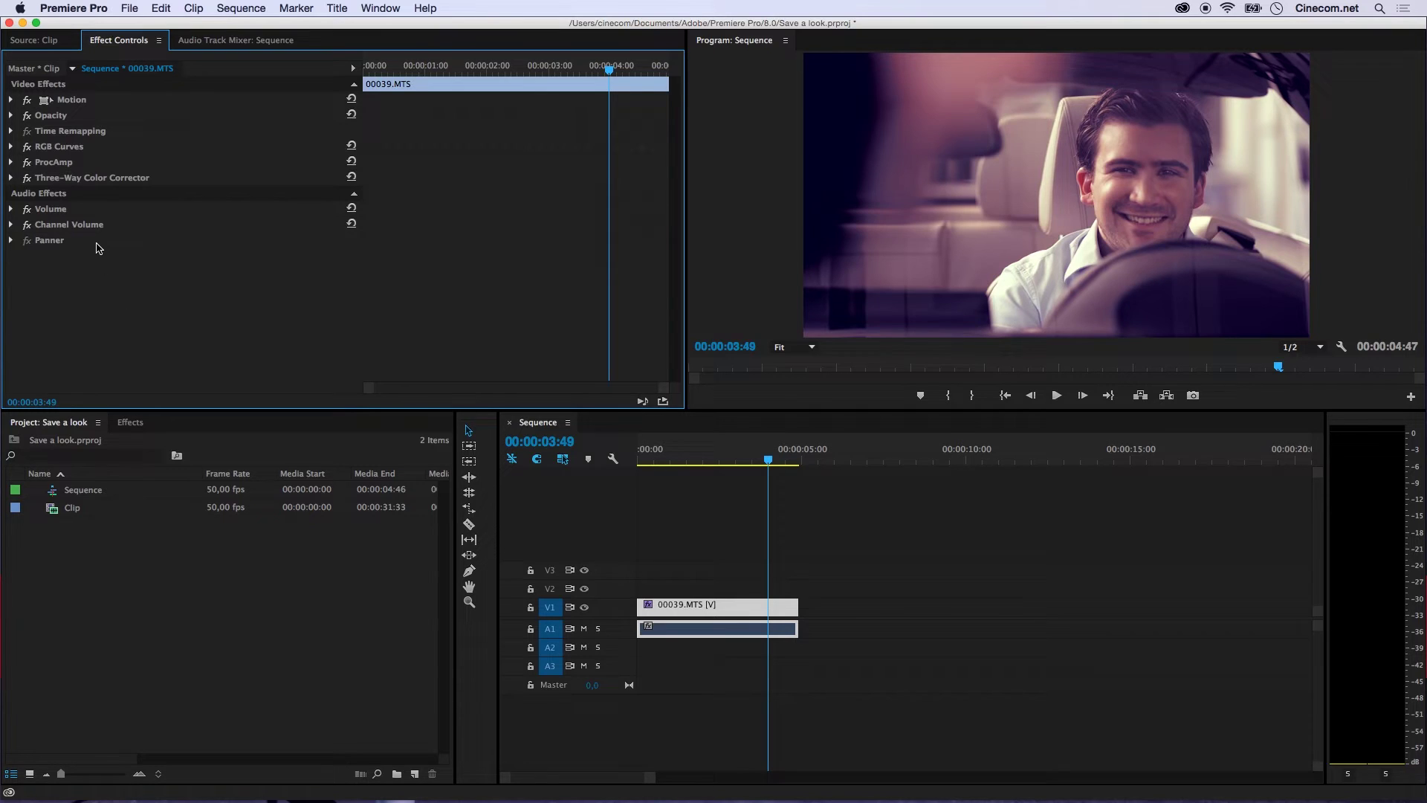
click(90, 150)
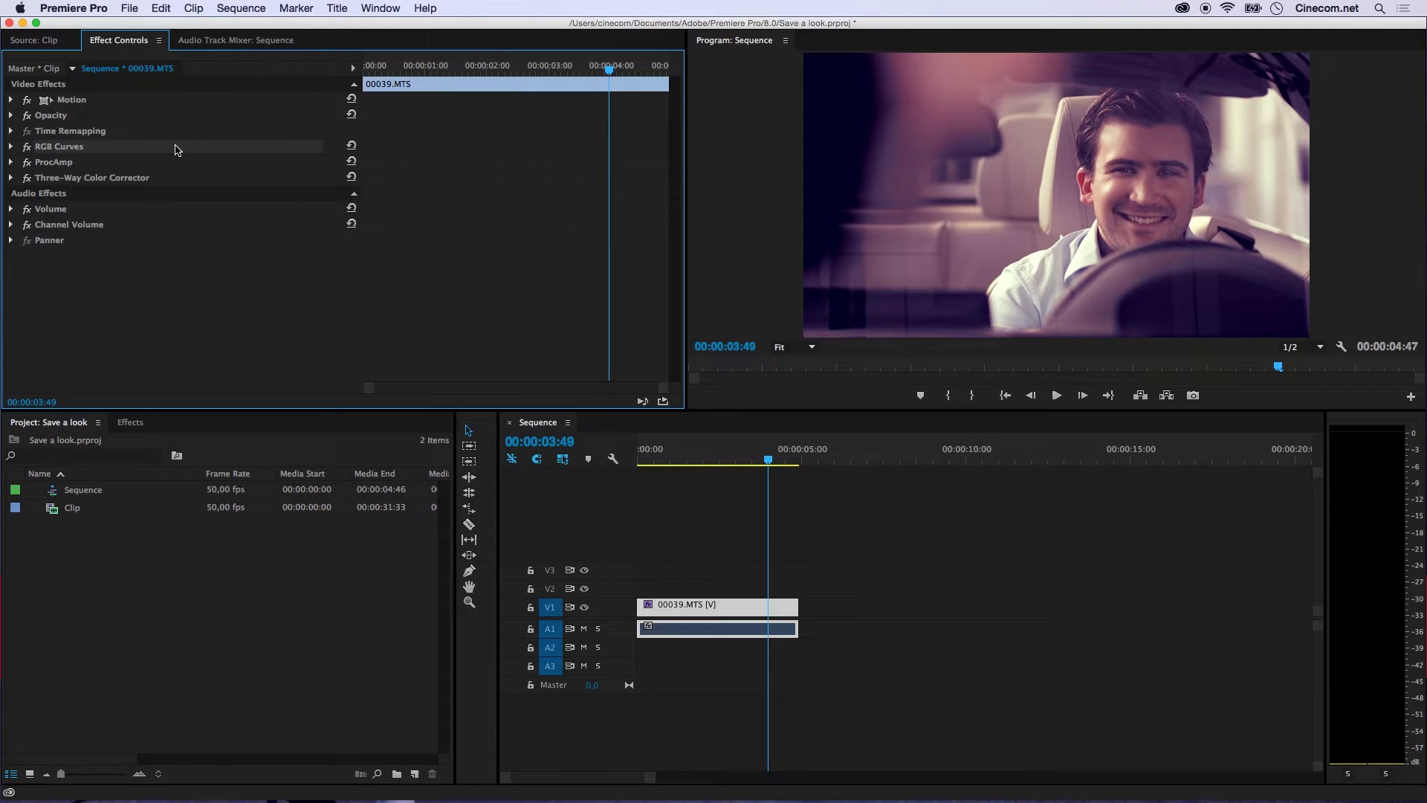
- Save RGB Curves, ProcAmp and Three-Way Color Corrector together as preset 'Grading Jordy'
super+click(68, 162)
super+click(75, 177)
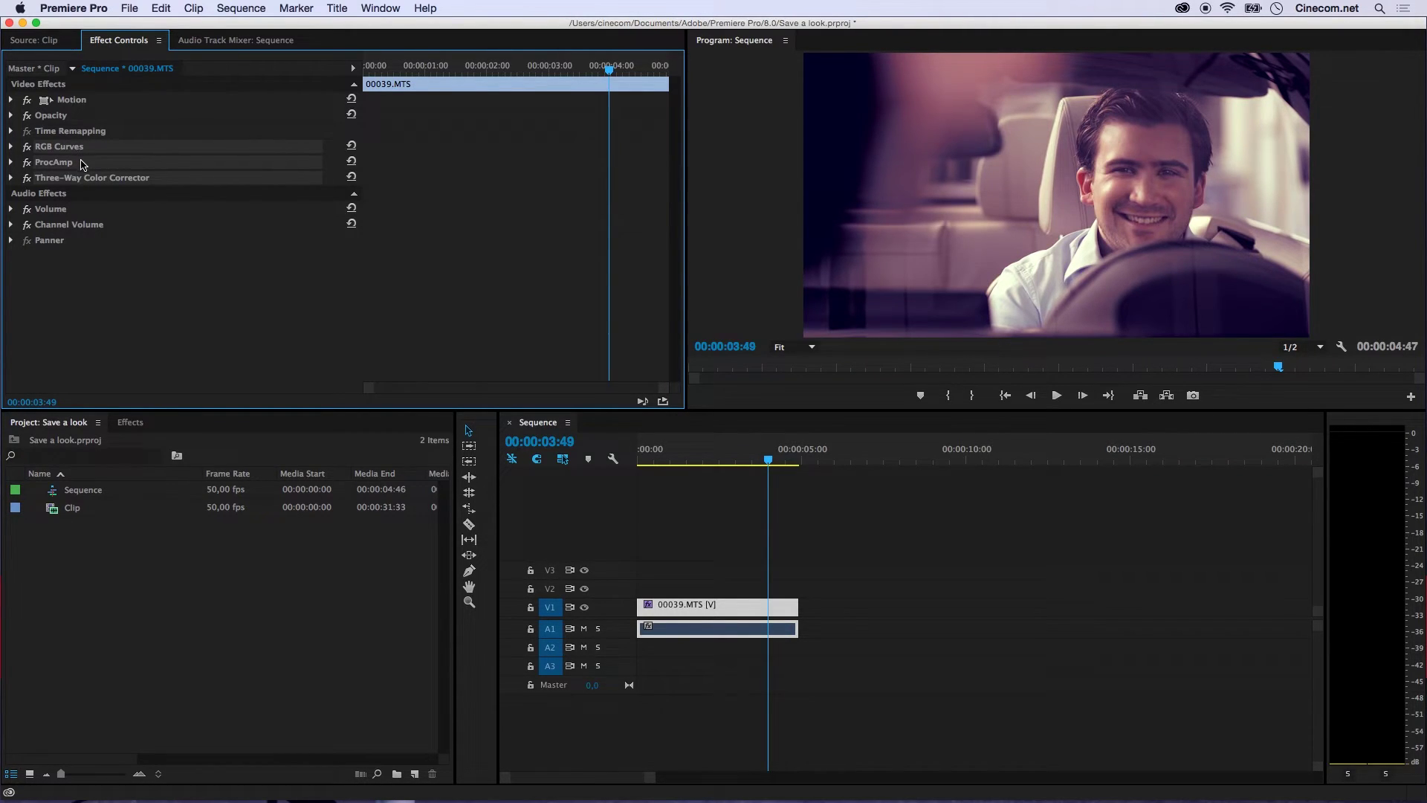
right_click(83, 165)
click(127, 188)
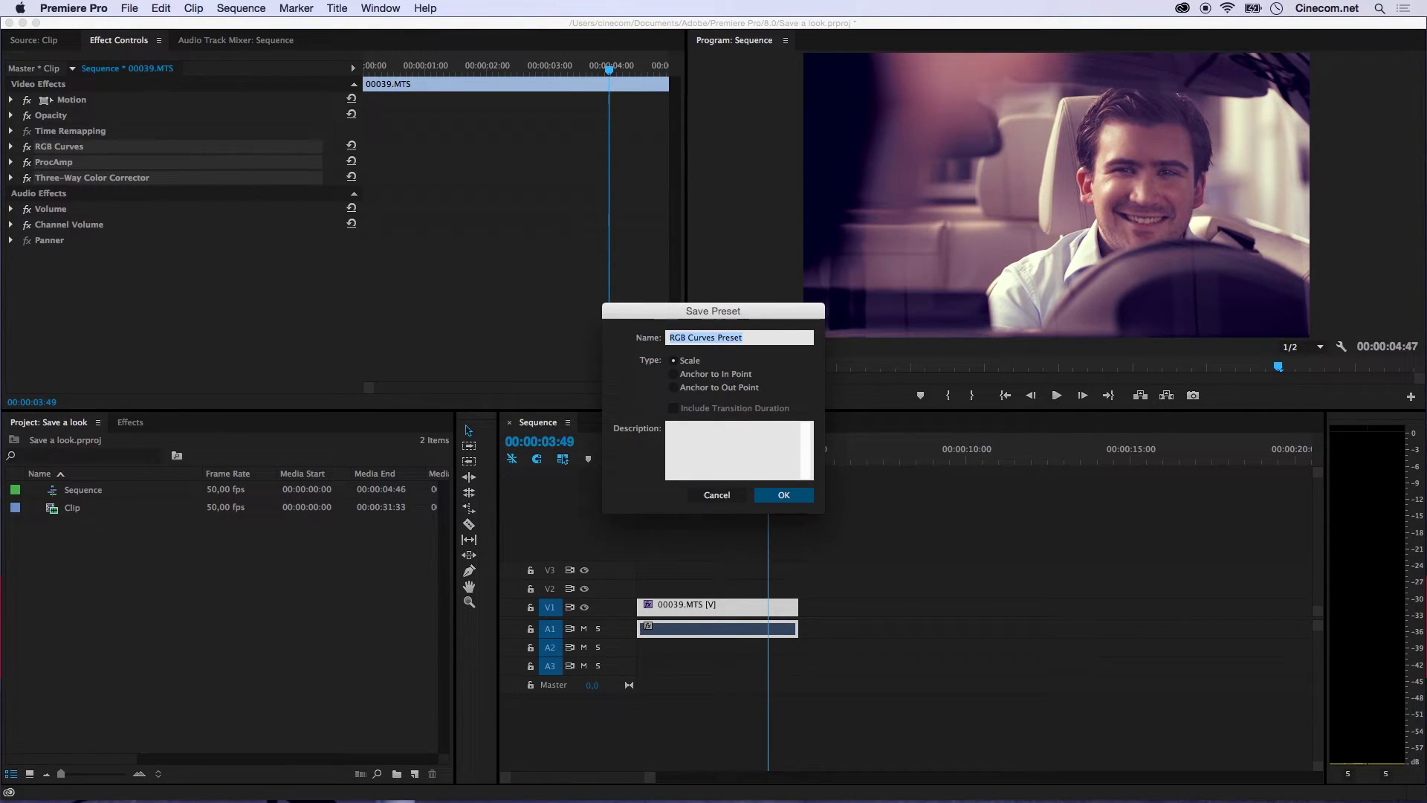
text(Grading Jordy)
click(778, 495)
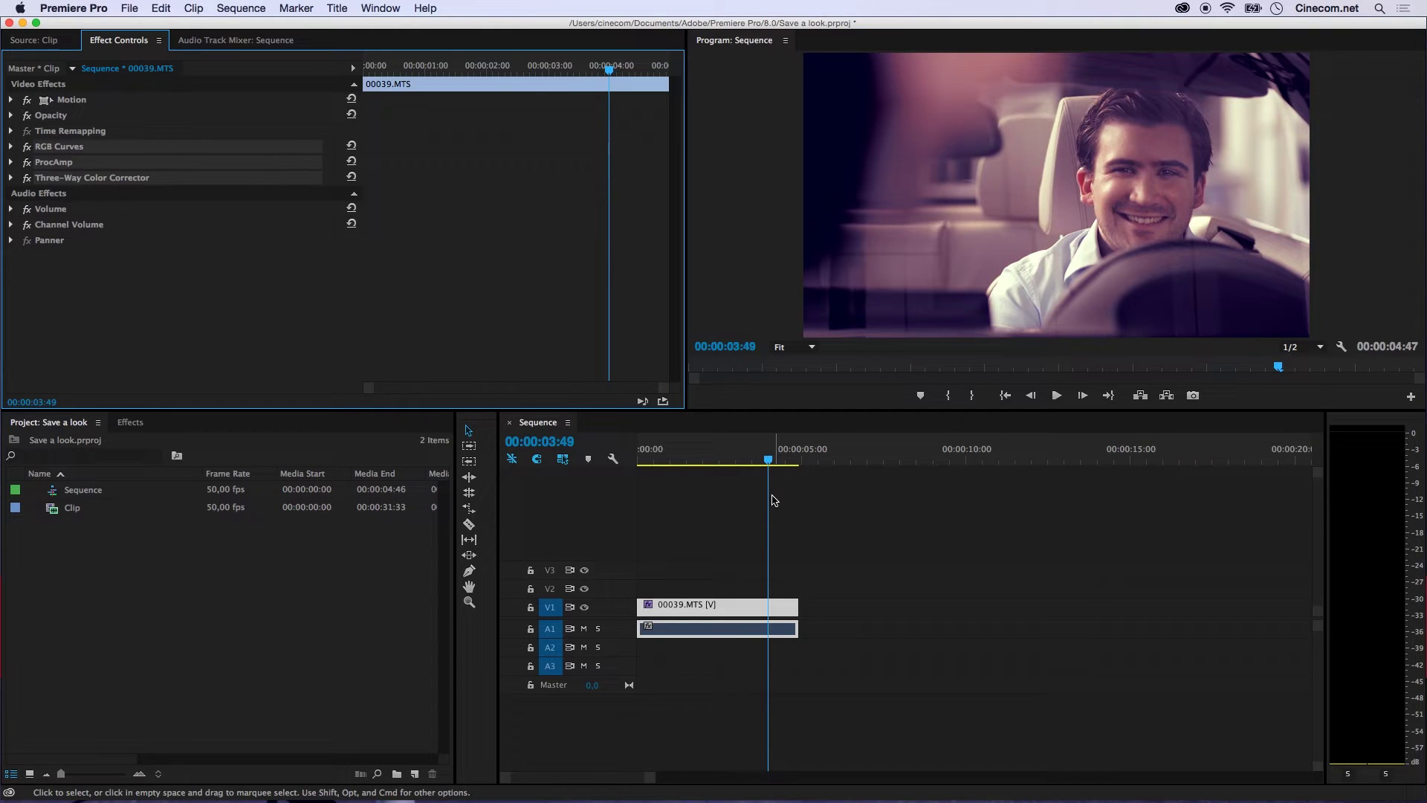
- Show the Effects panel, making sure Window > Effects is enabled
click(127, 423)
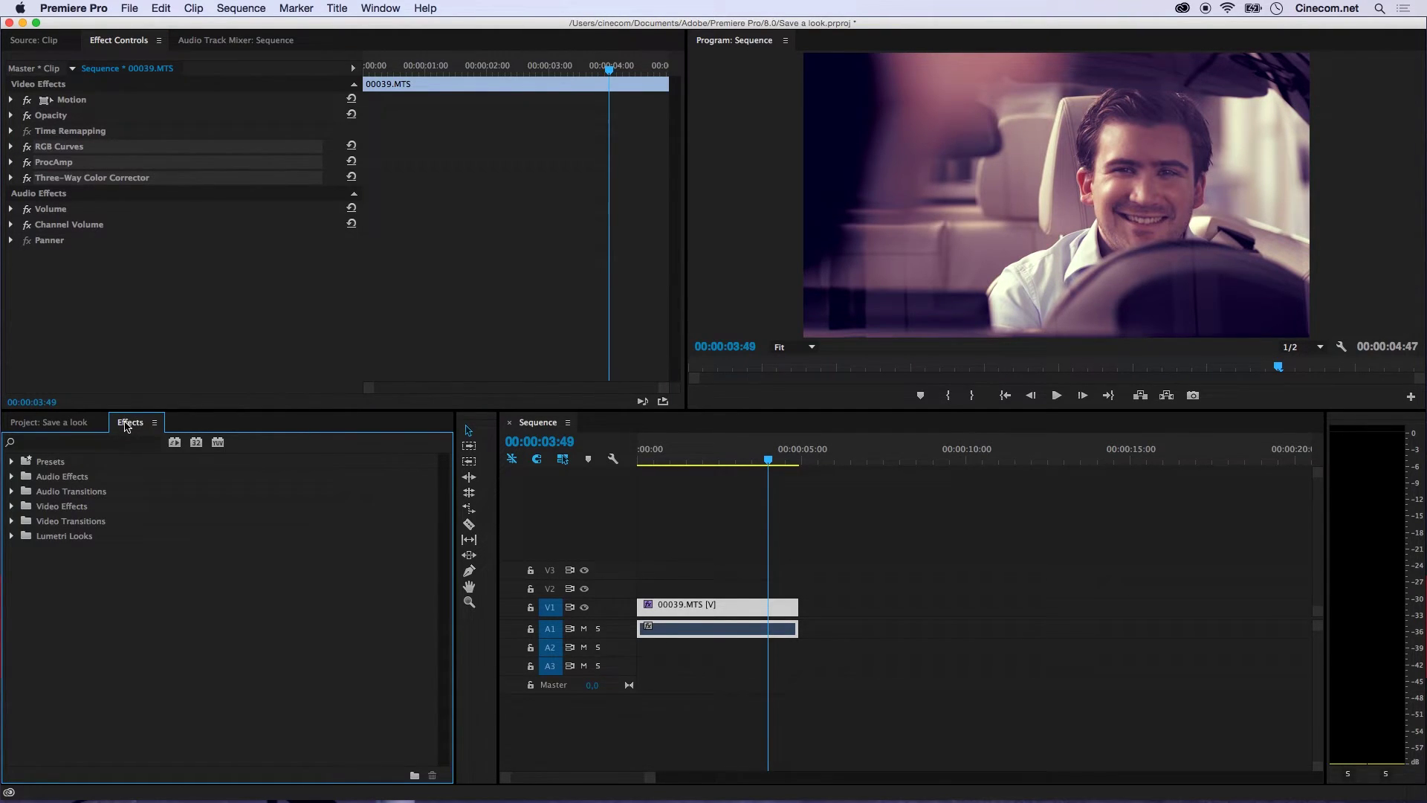
click(385, 6)
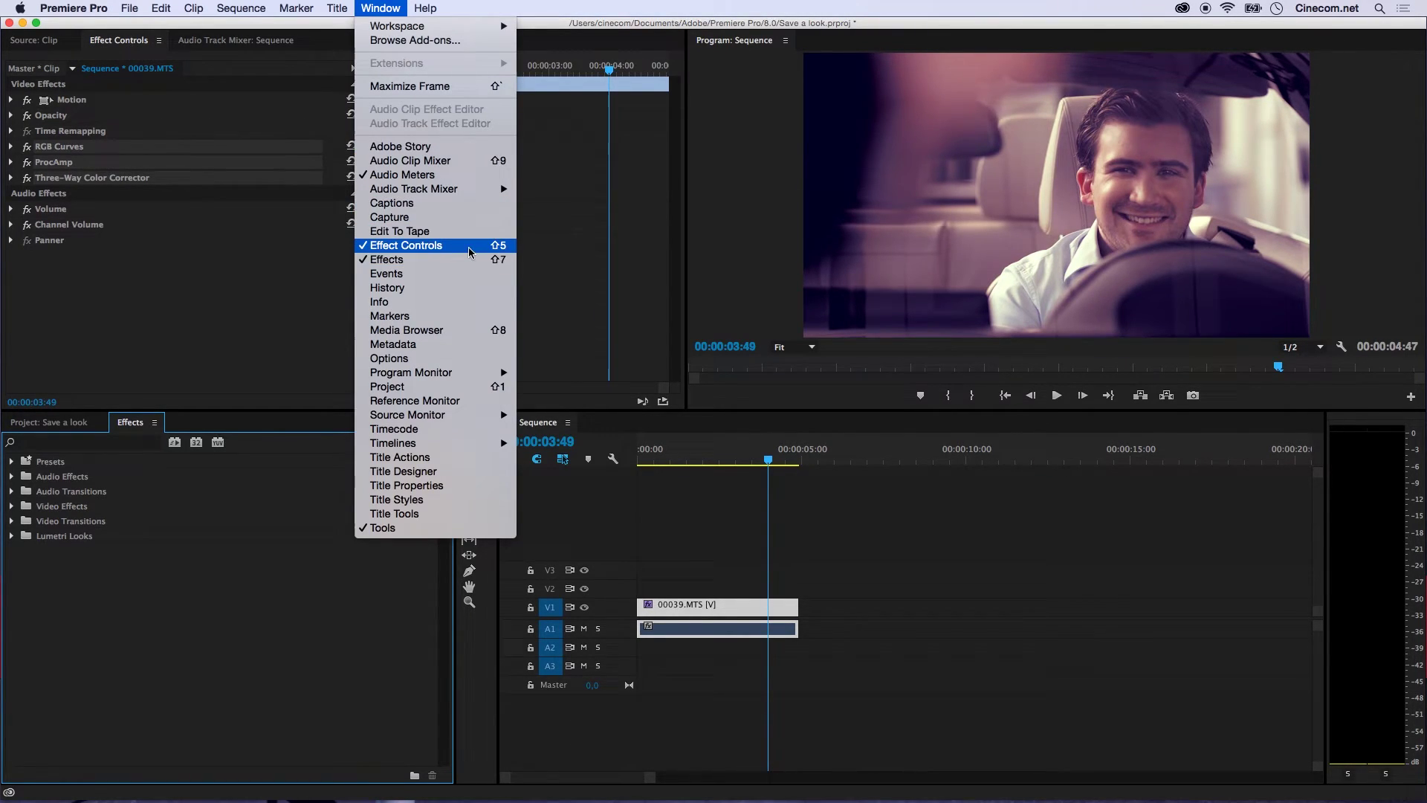
click(442, 260)
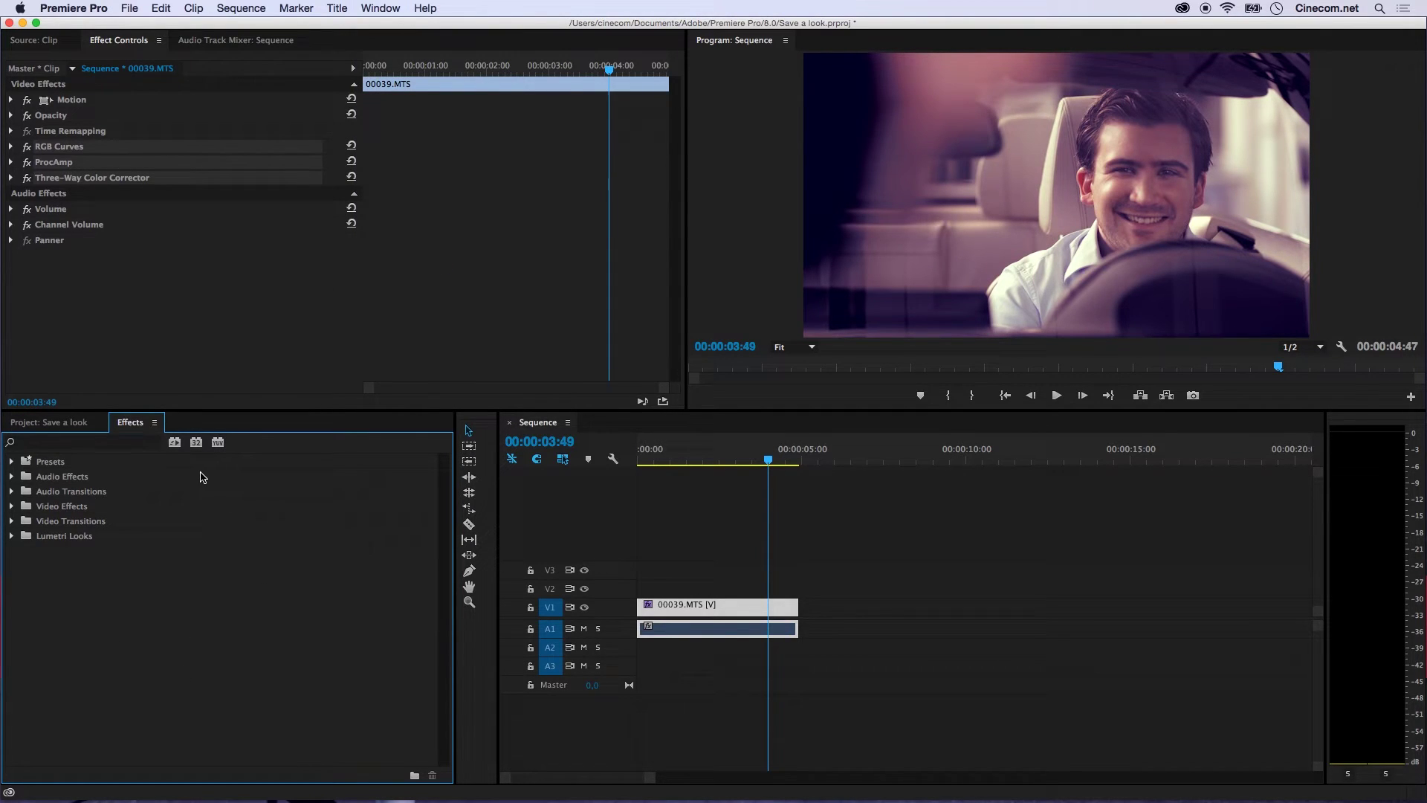
- Save the project and select Grading Jordy in the expanded Presets folder
key(super+s)
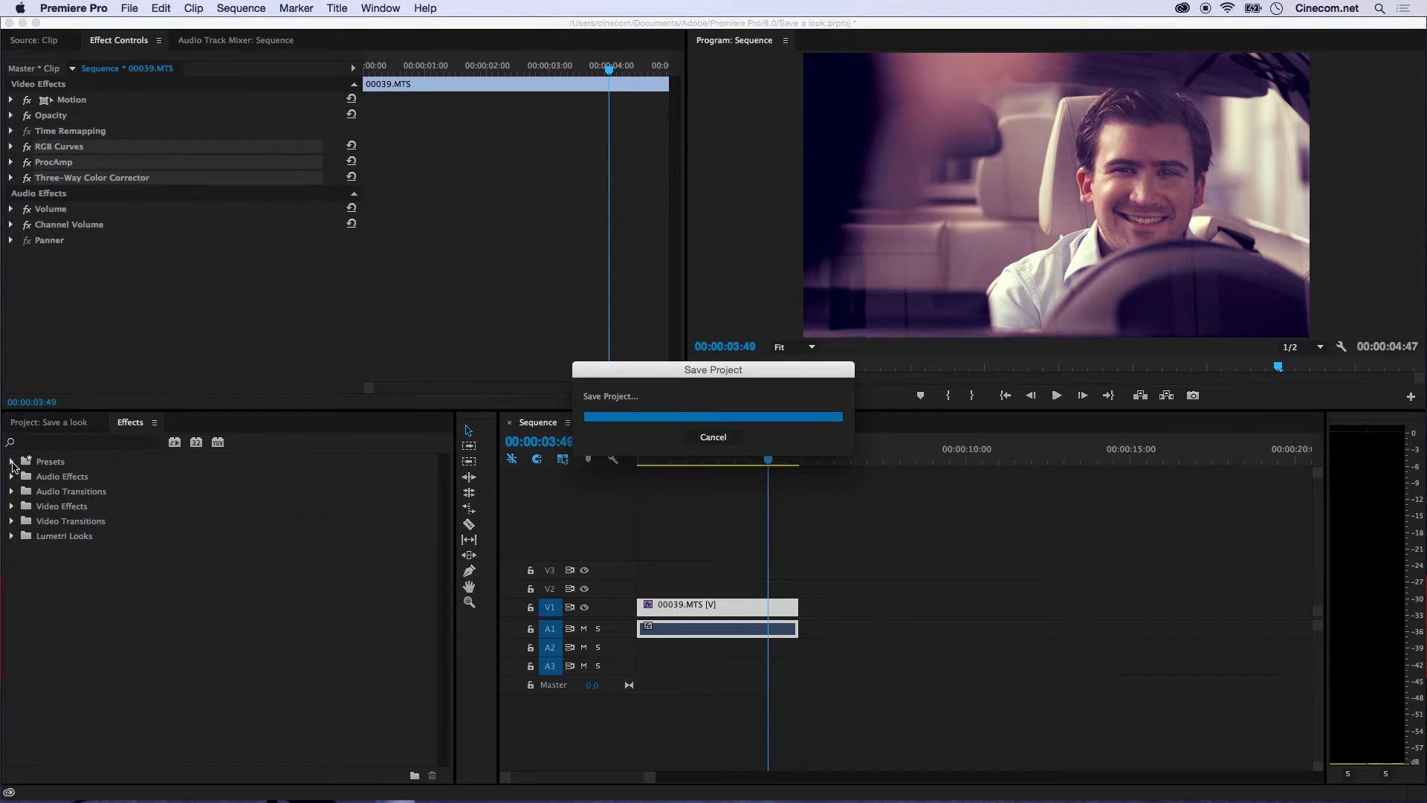
click(13, 464)
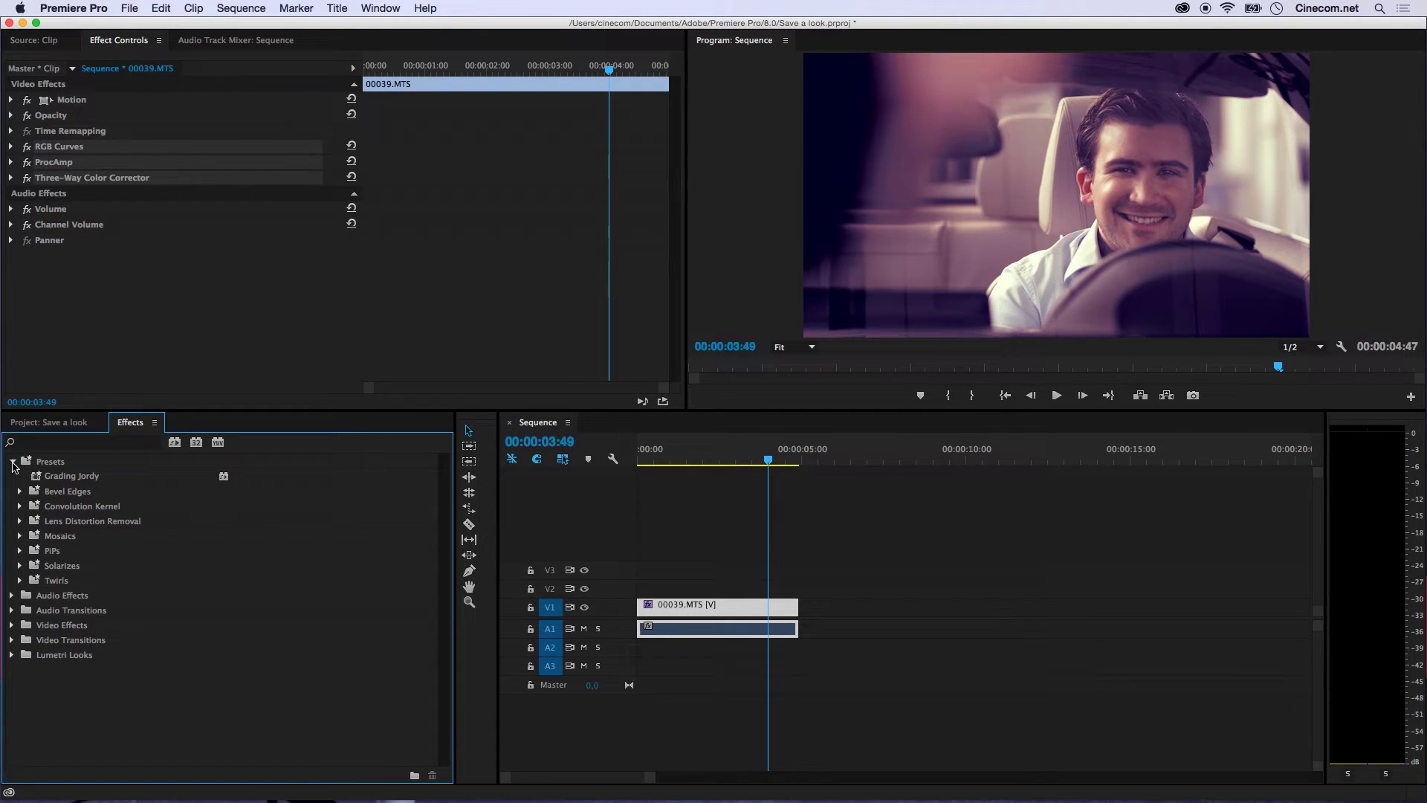
click(47, 477)
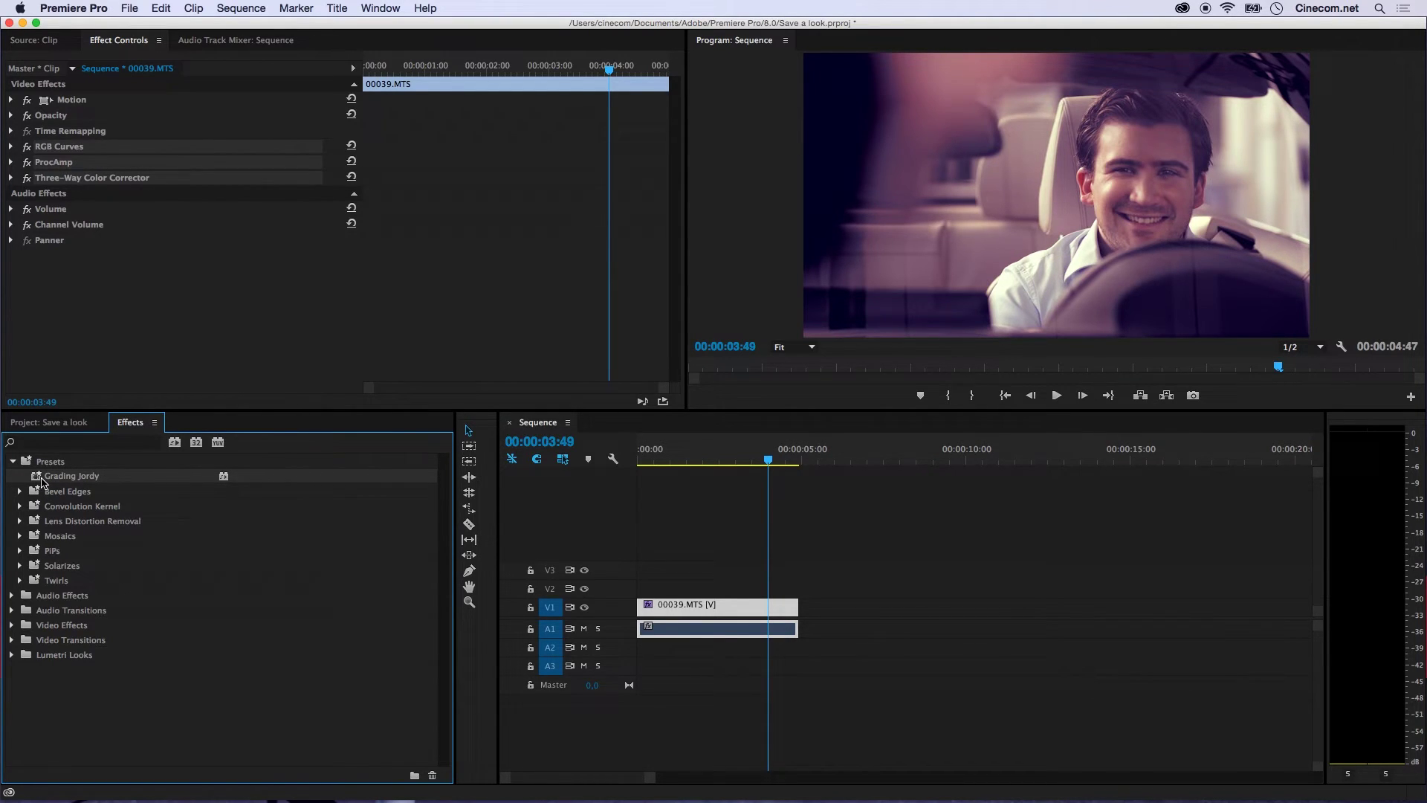
- Place the Clip item in the sequence after the graded clip, playhead at 00:00:06:48
click(51, 428)
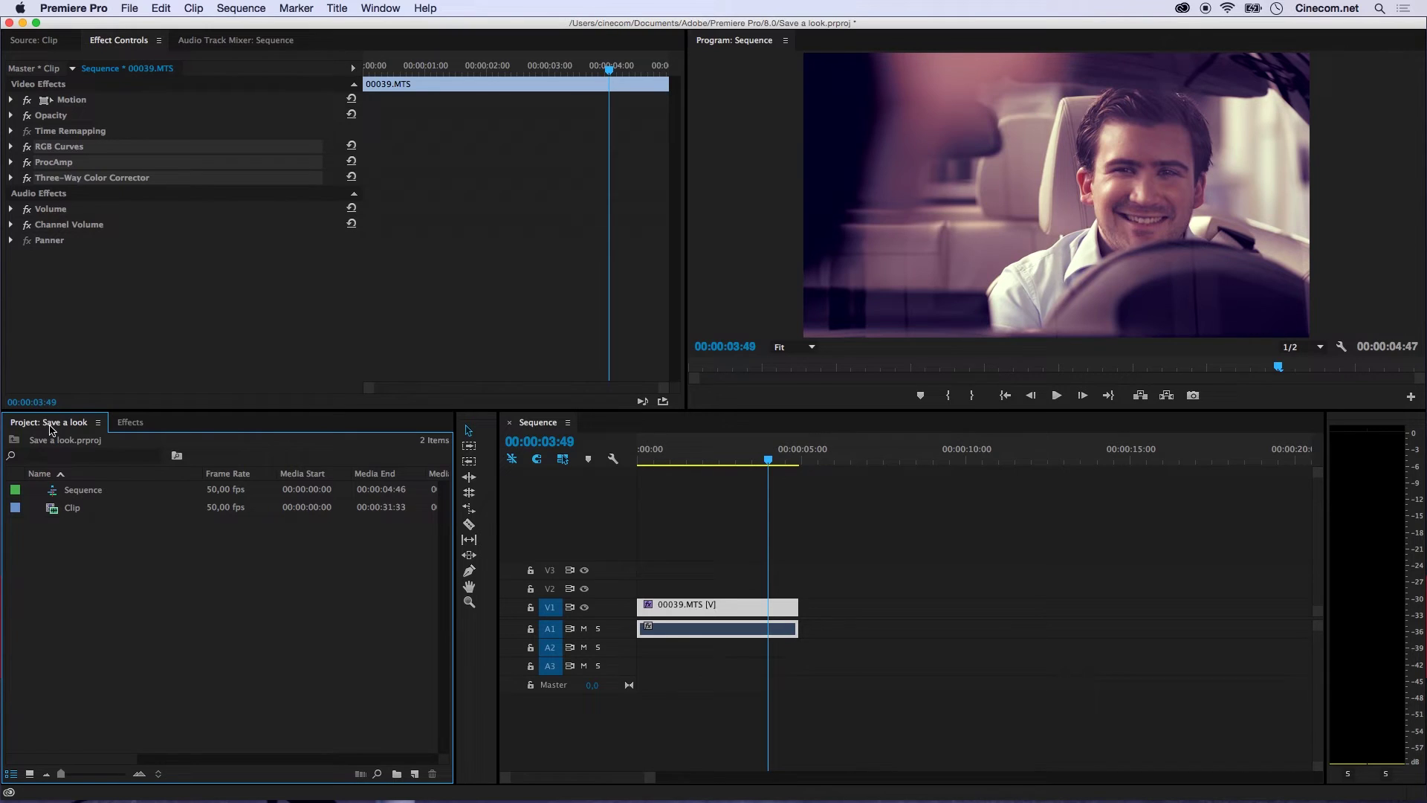
click(58, 512)
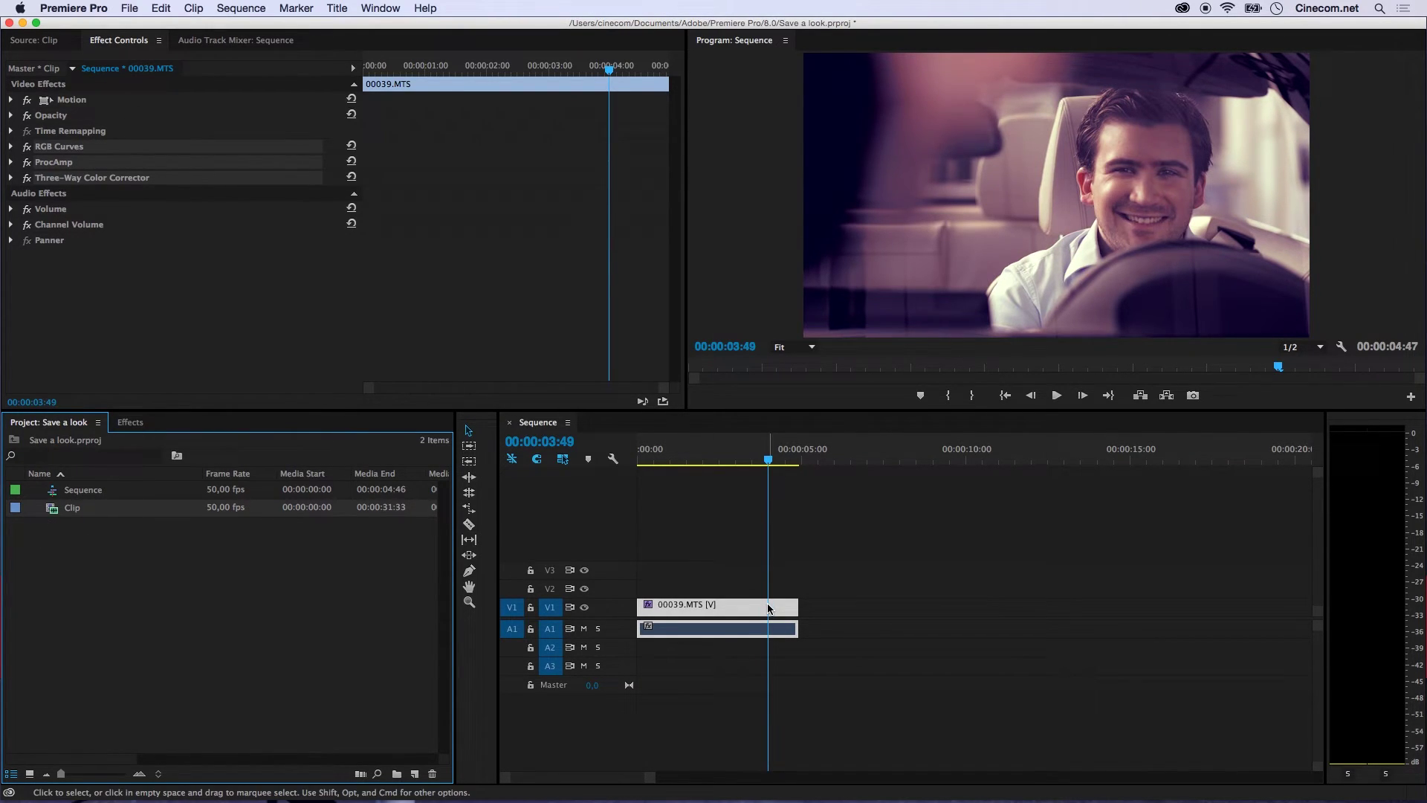
drag(101, 503, 820, 606)
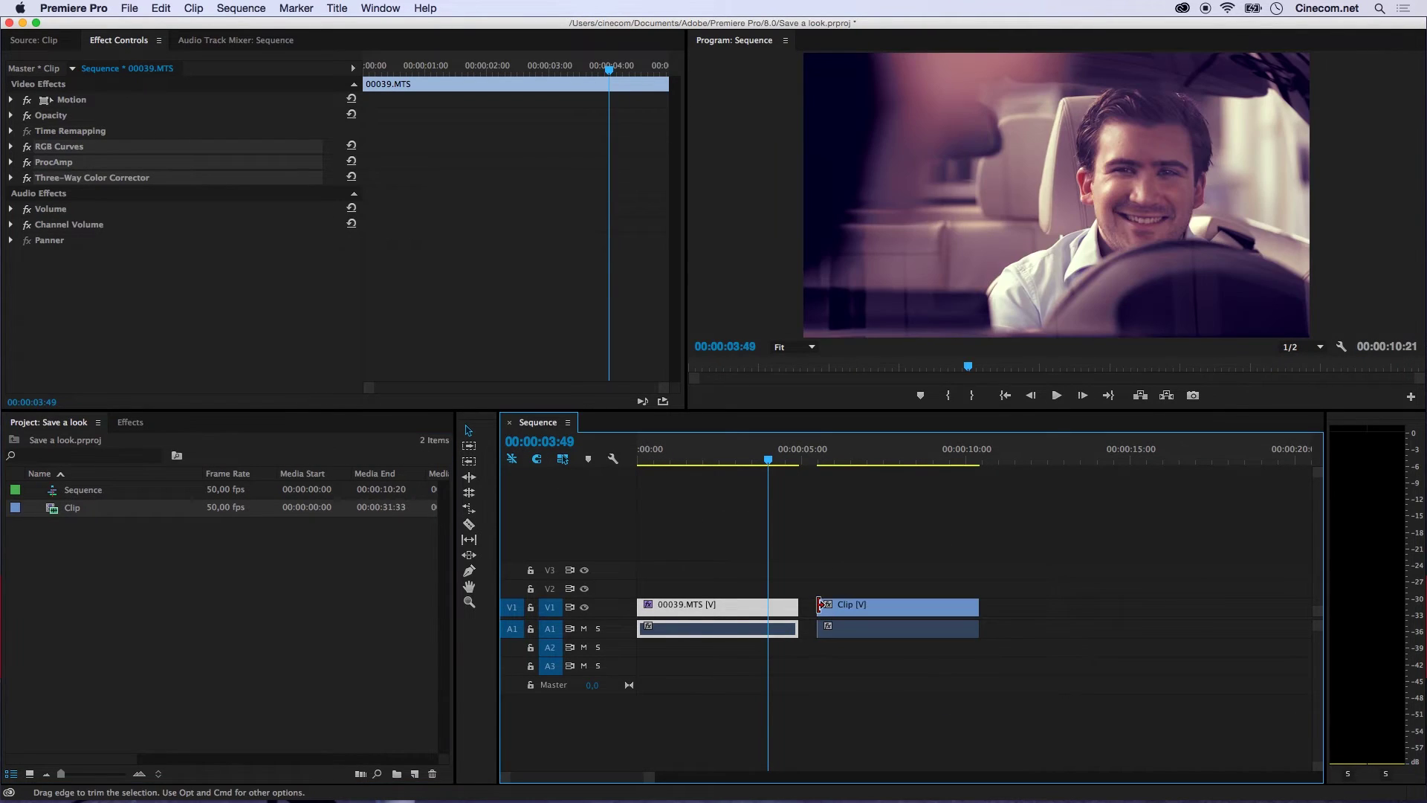
click(867, 460)
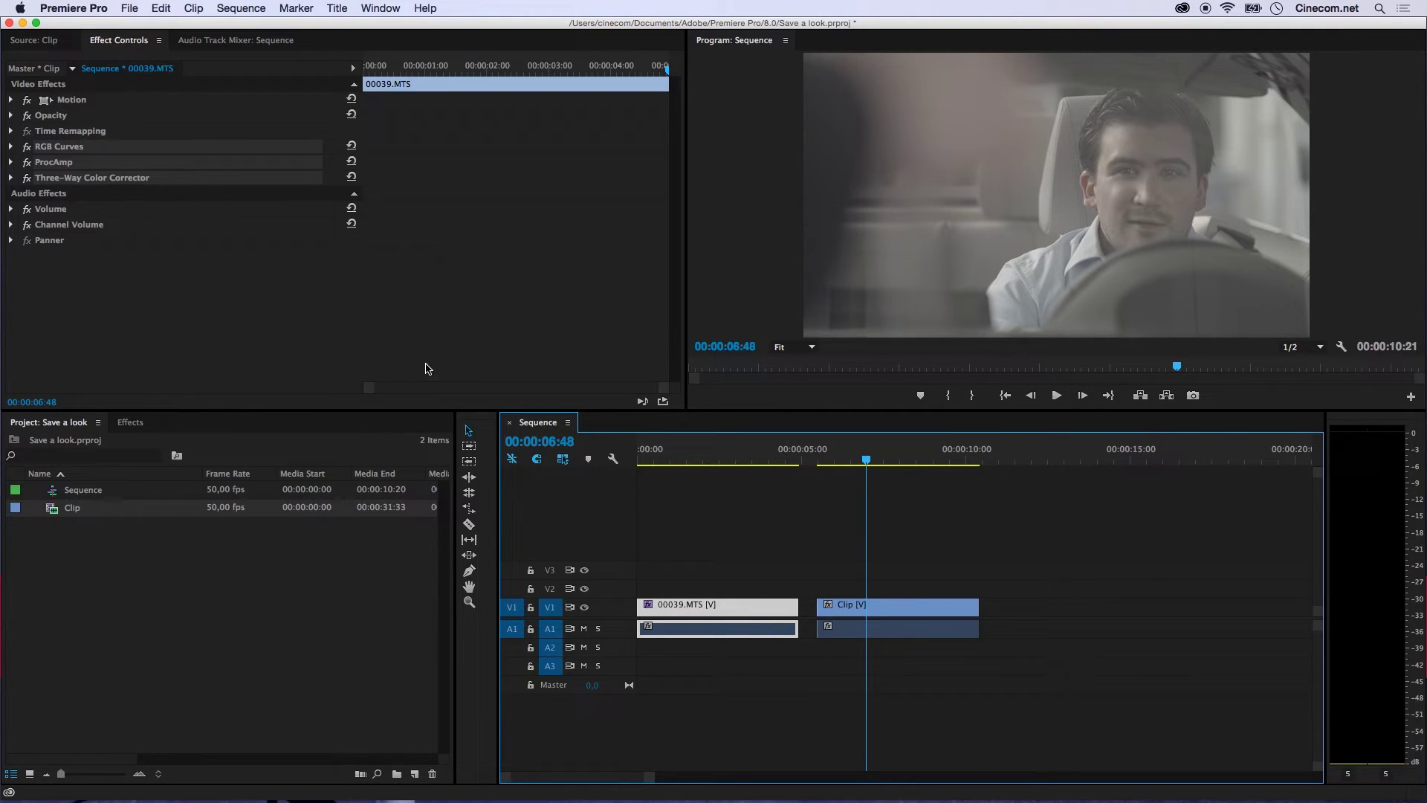
- Drag the Grading Jordy preset onto the second clip, keeping the name Grading Jordy
click(142, 426)
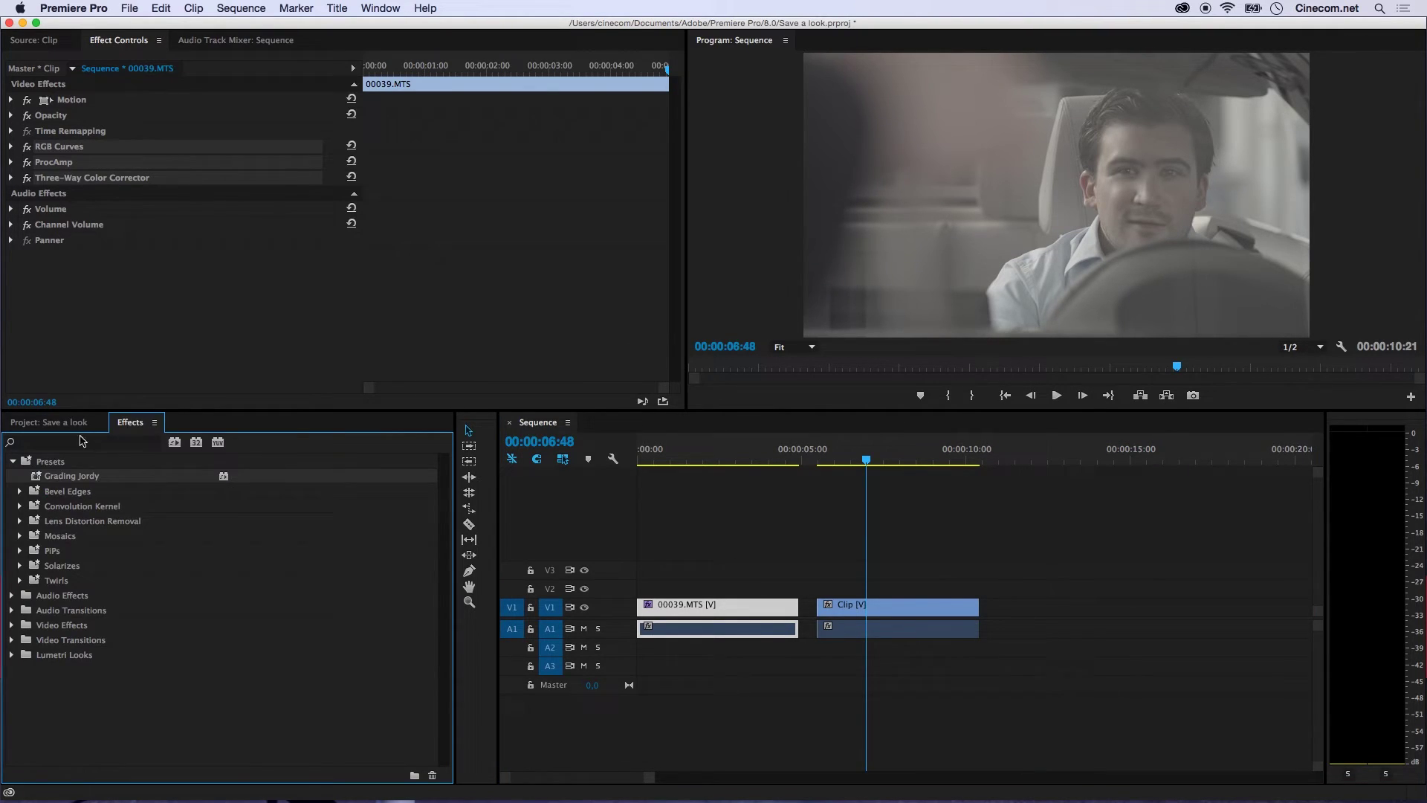
click(41, 480)
drag(547, 500, 884, 606)
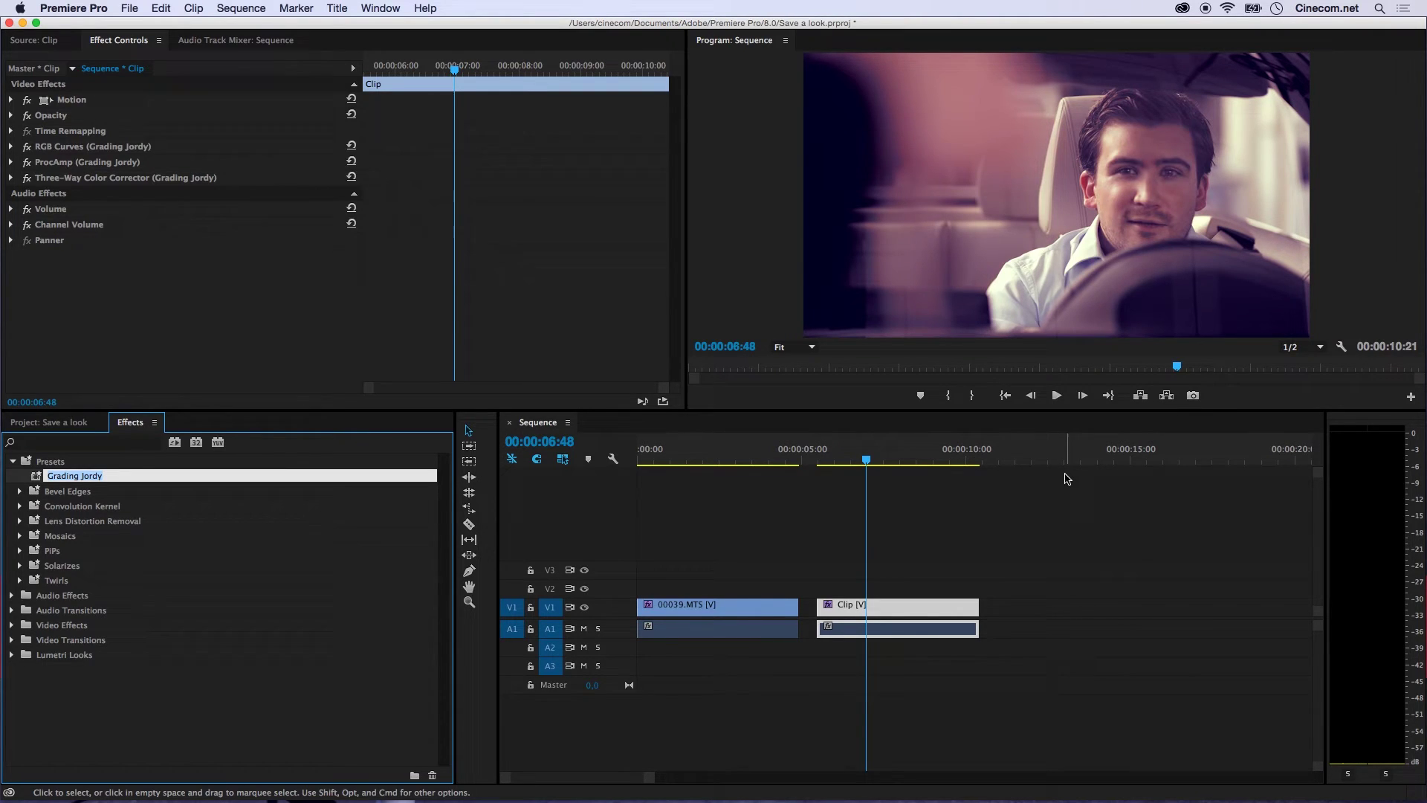
click(288, 456)
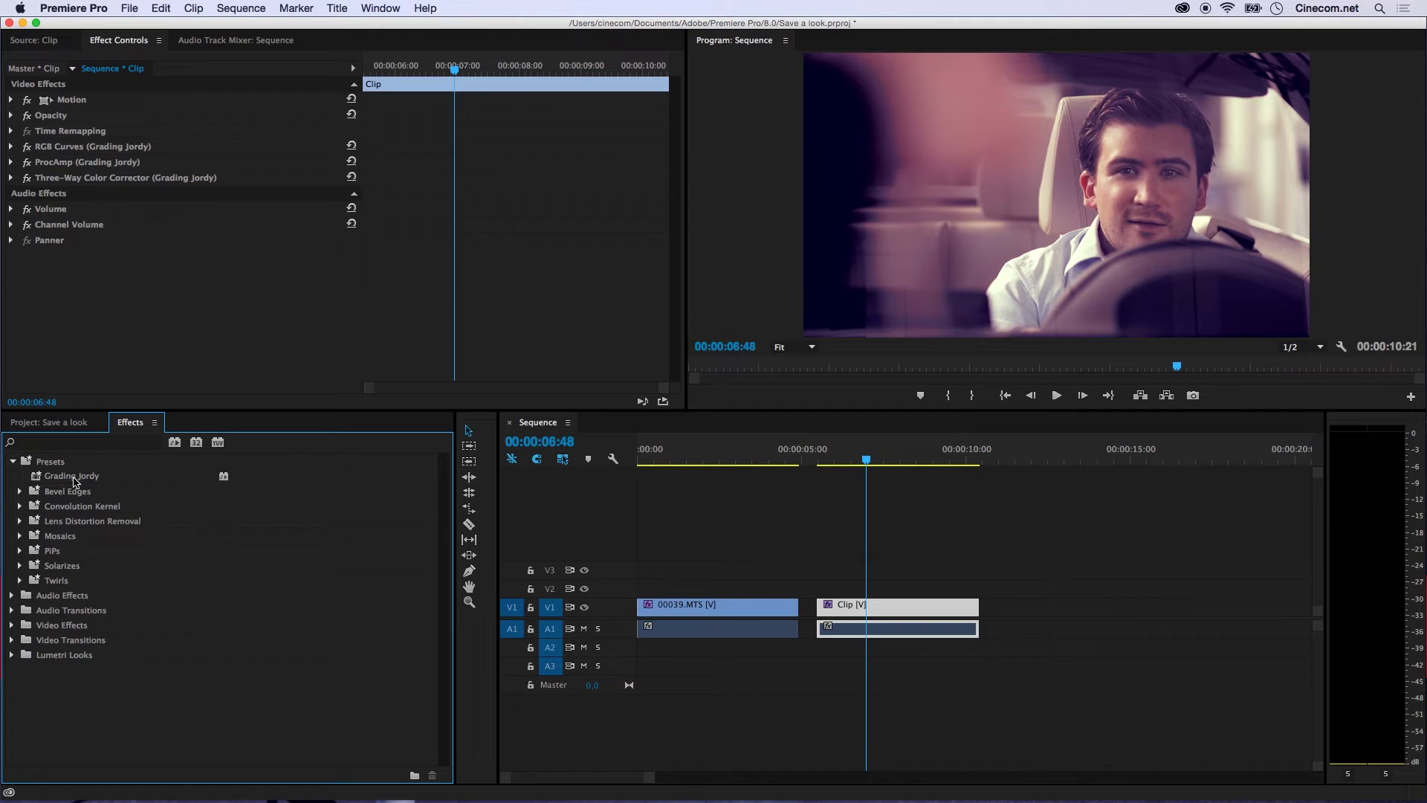
- Export Grading Jordy to the Desktop as Jordy Grading.prfpset and verify the file there
right_click(39, 482)
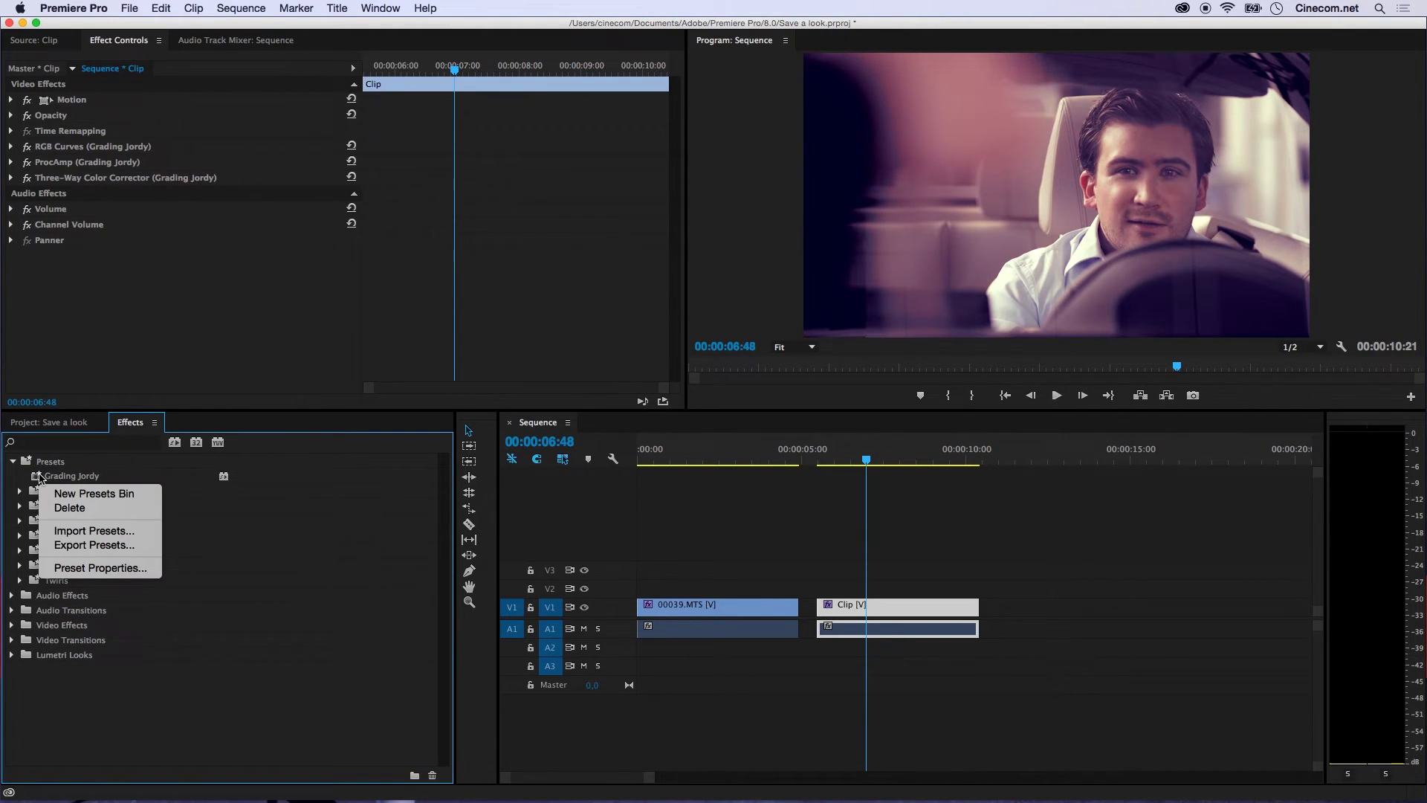
click(147, 551)
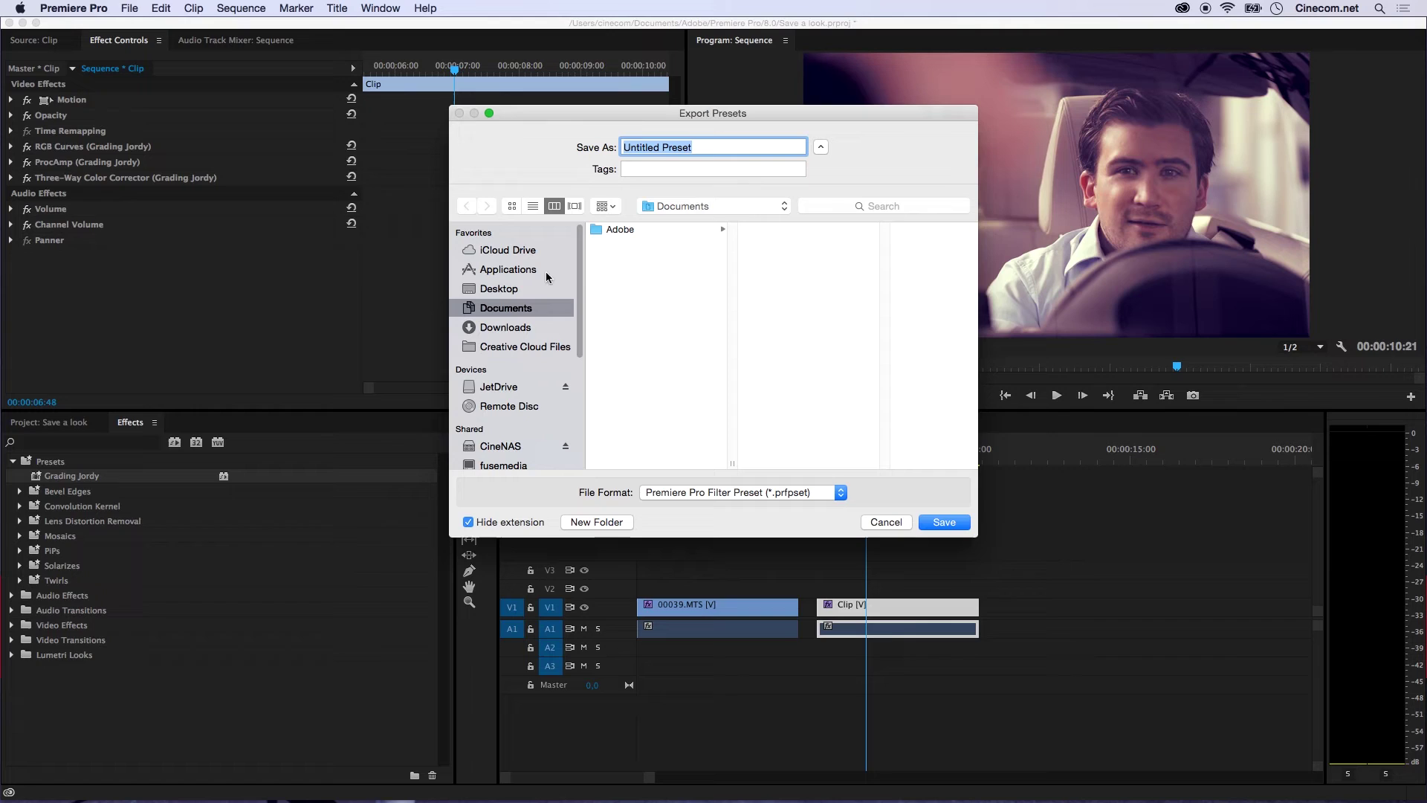
click(503, 291)
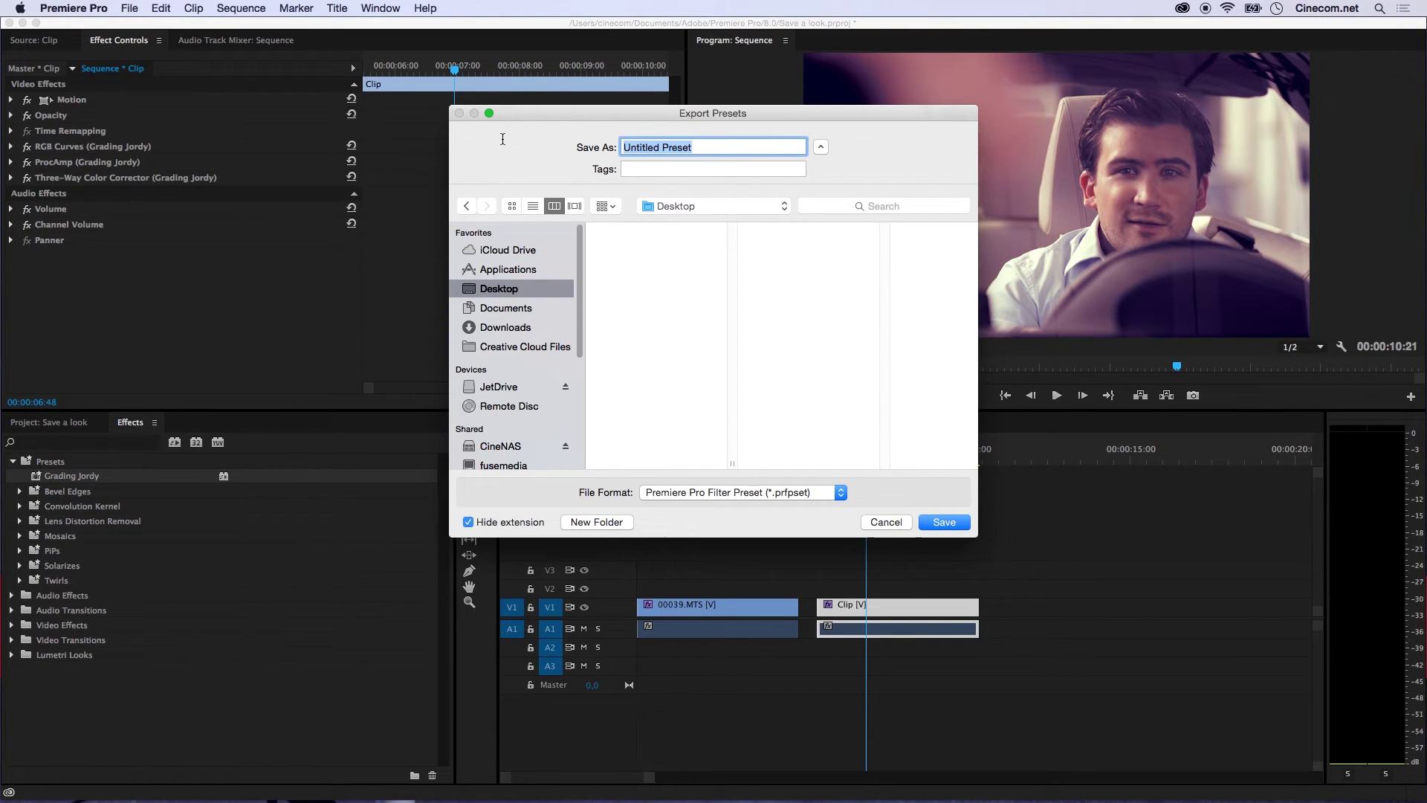
text(Jordy Grading)
click(961, 522)
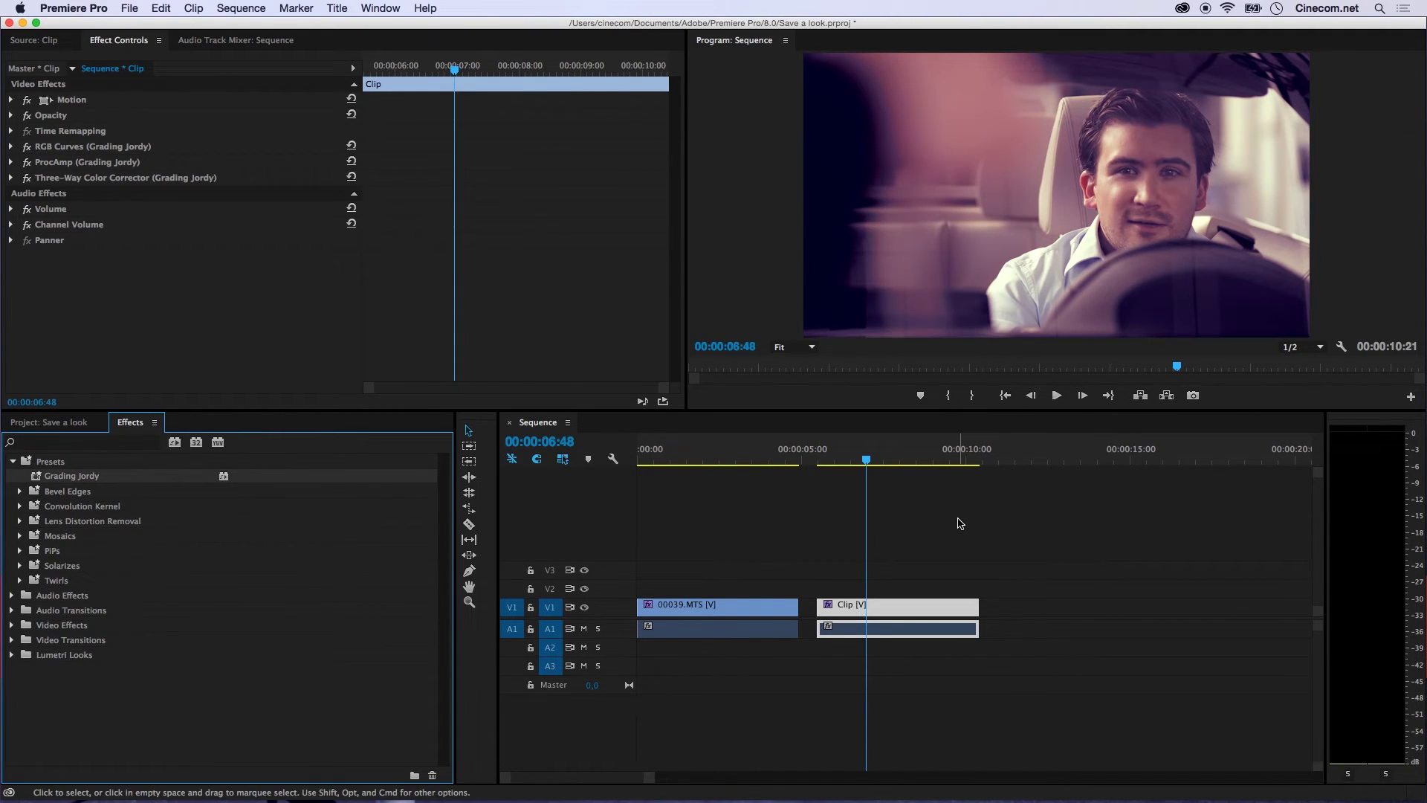
key(F11)
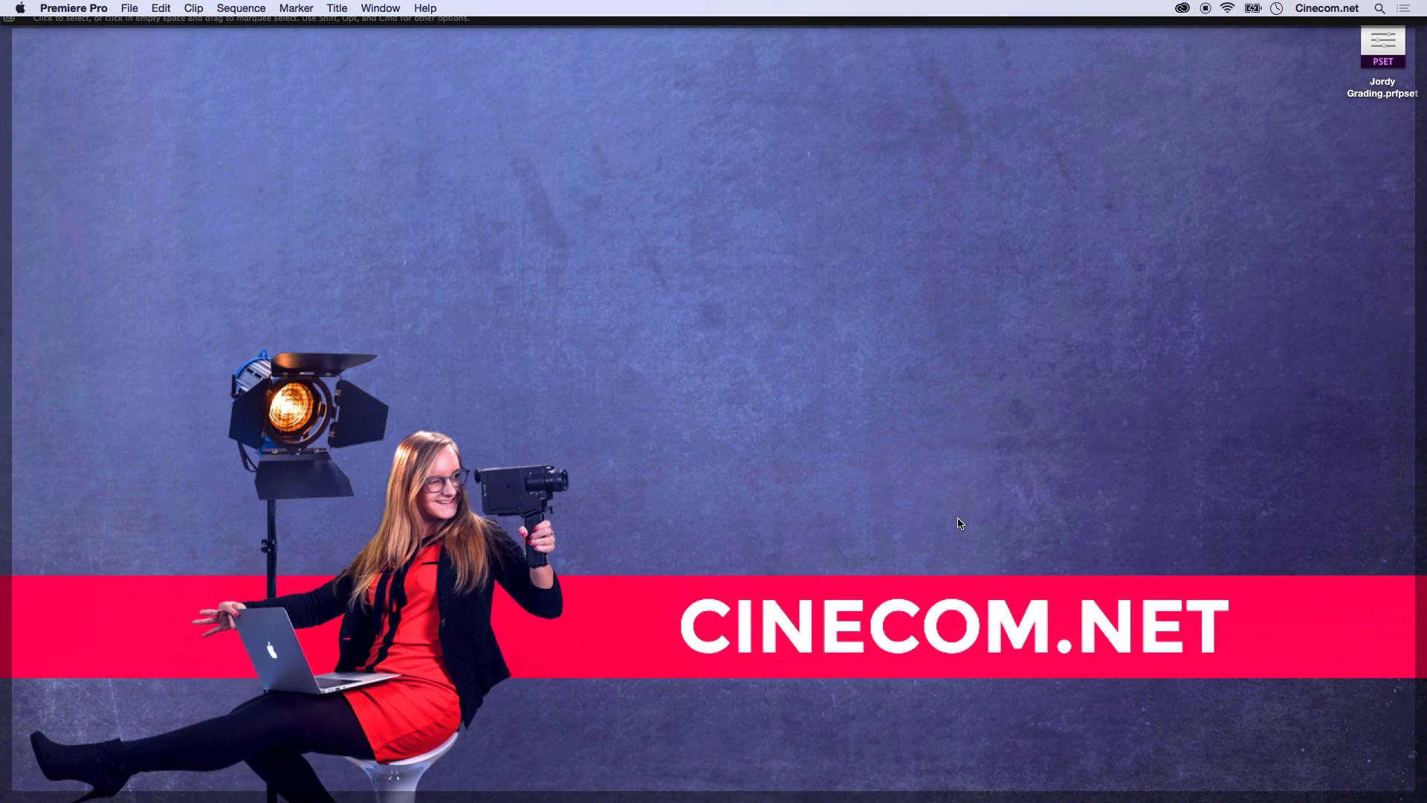
click(1384, 50)
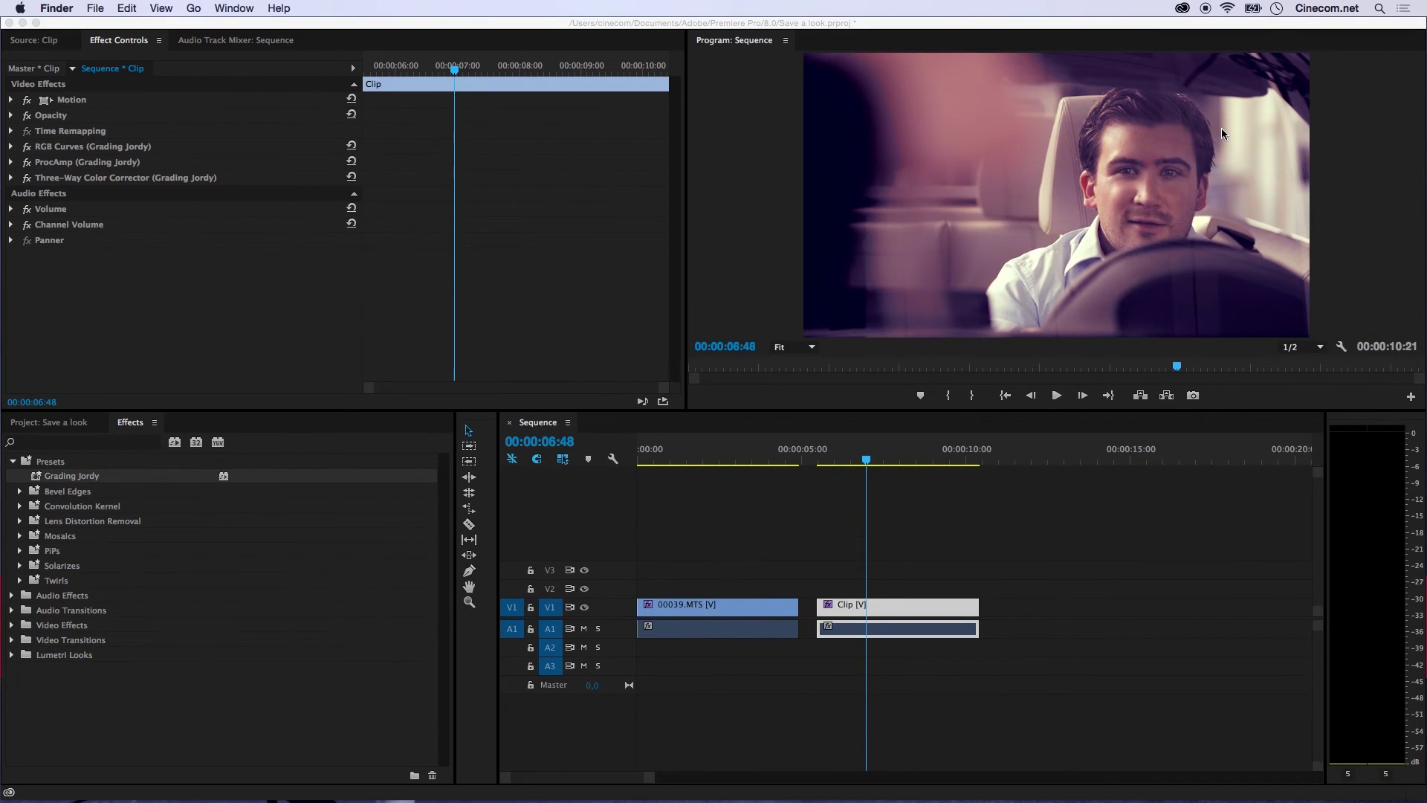
- Delete the Grading Jordy preset from Presets
right_click(37, 481)
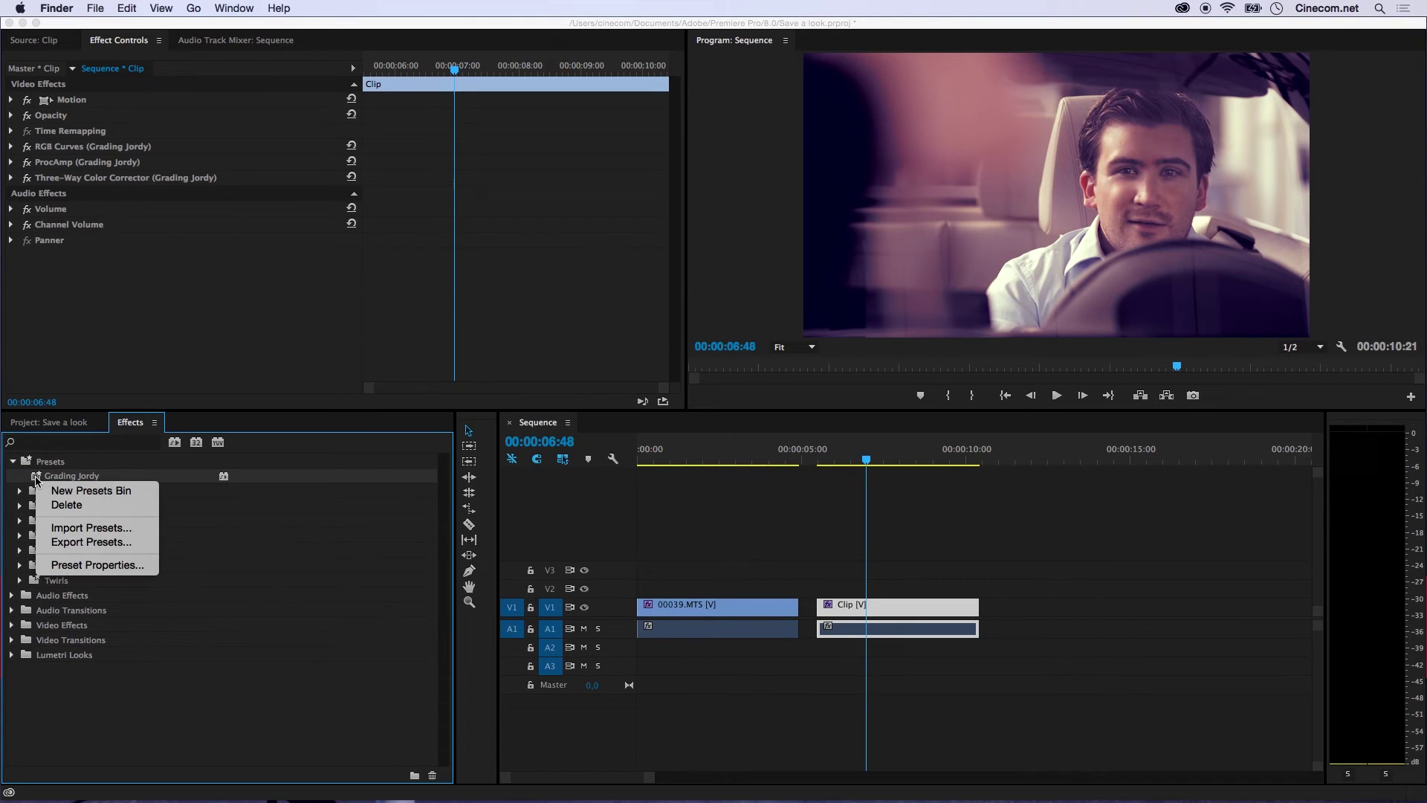
click(84, 506)
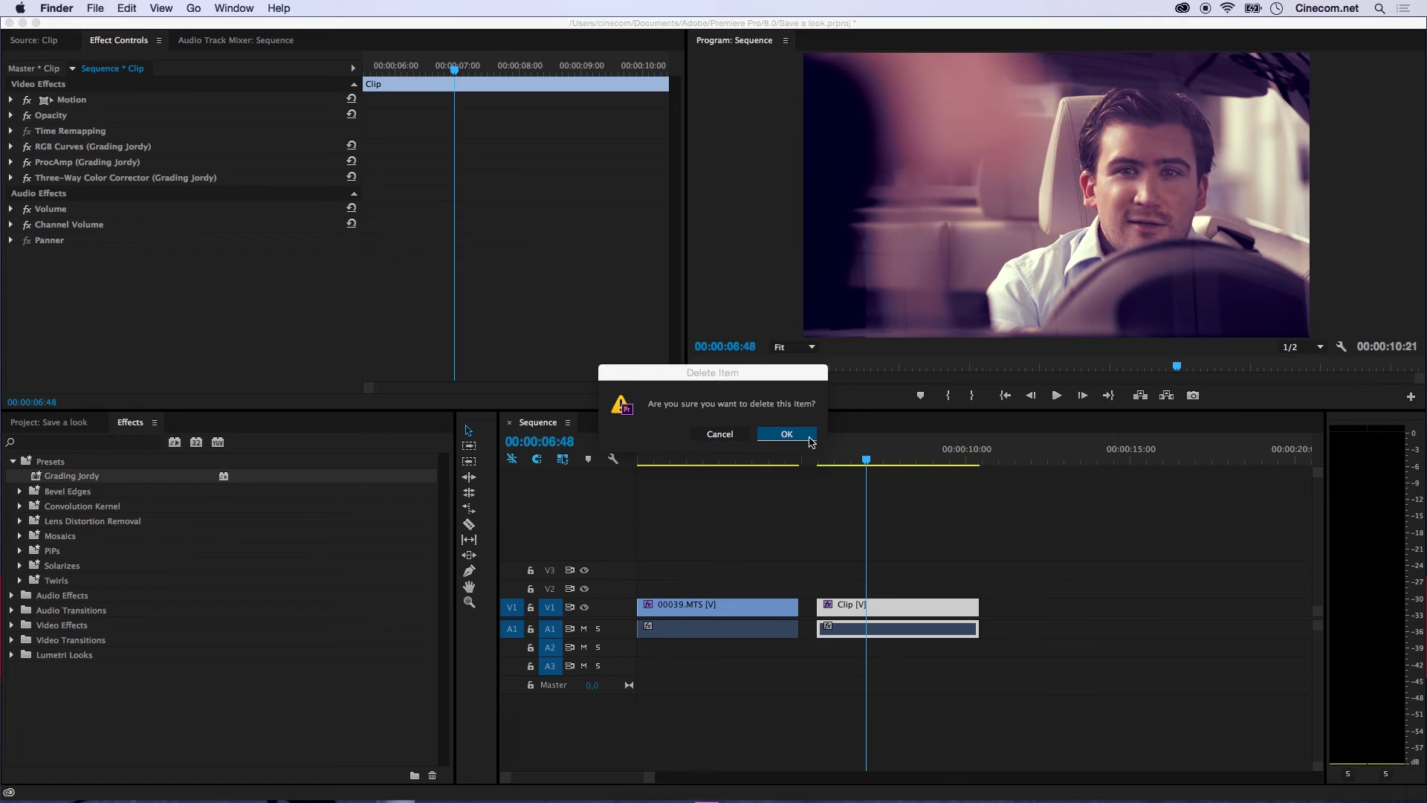
click(786, 434)
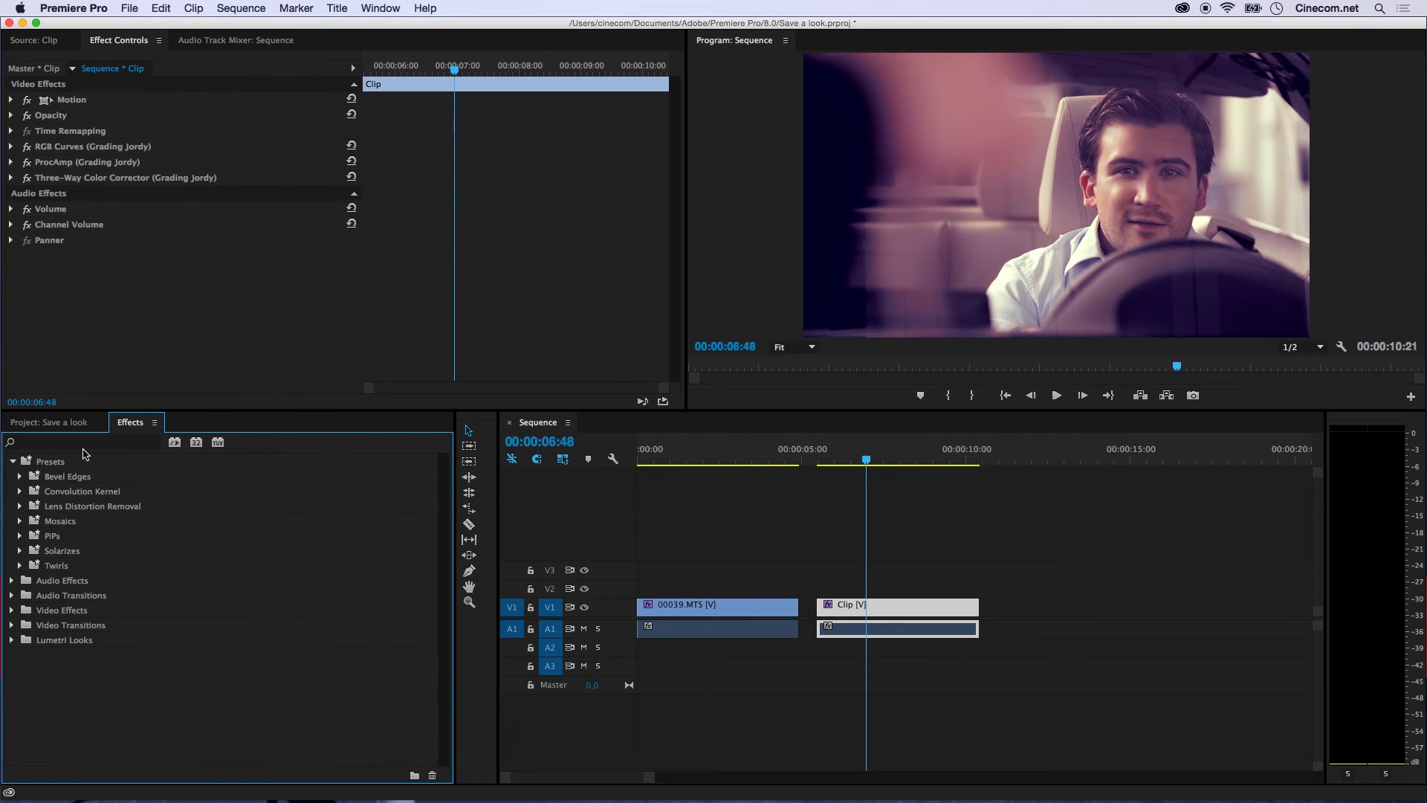
- Import Jordy Grading.prfpset from the Desktop back into the Presets folder
right_click(54, 468)
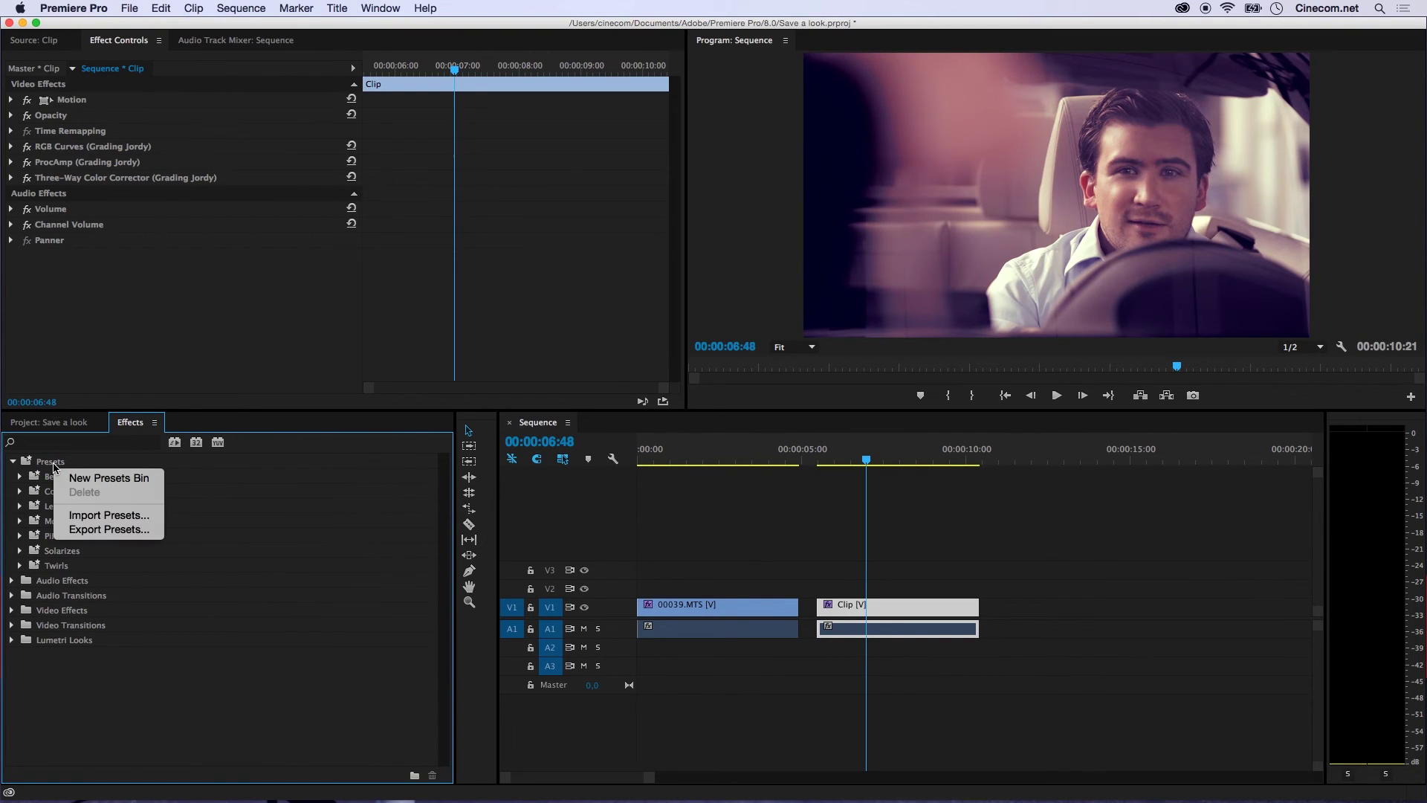
click(138, 517)
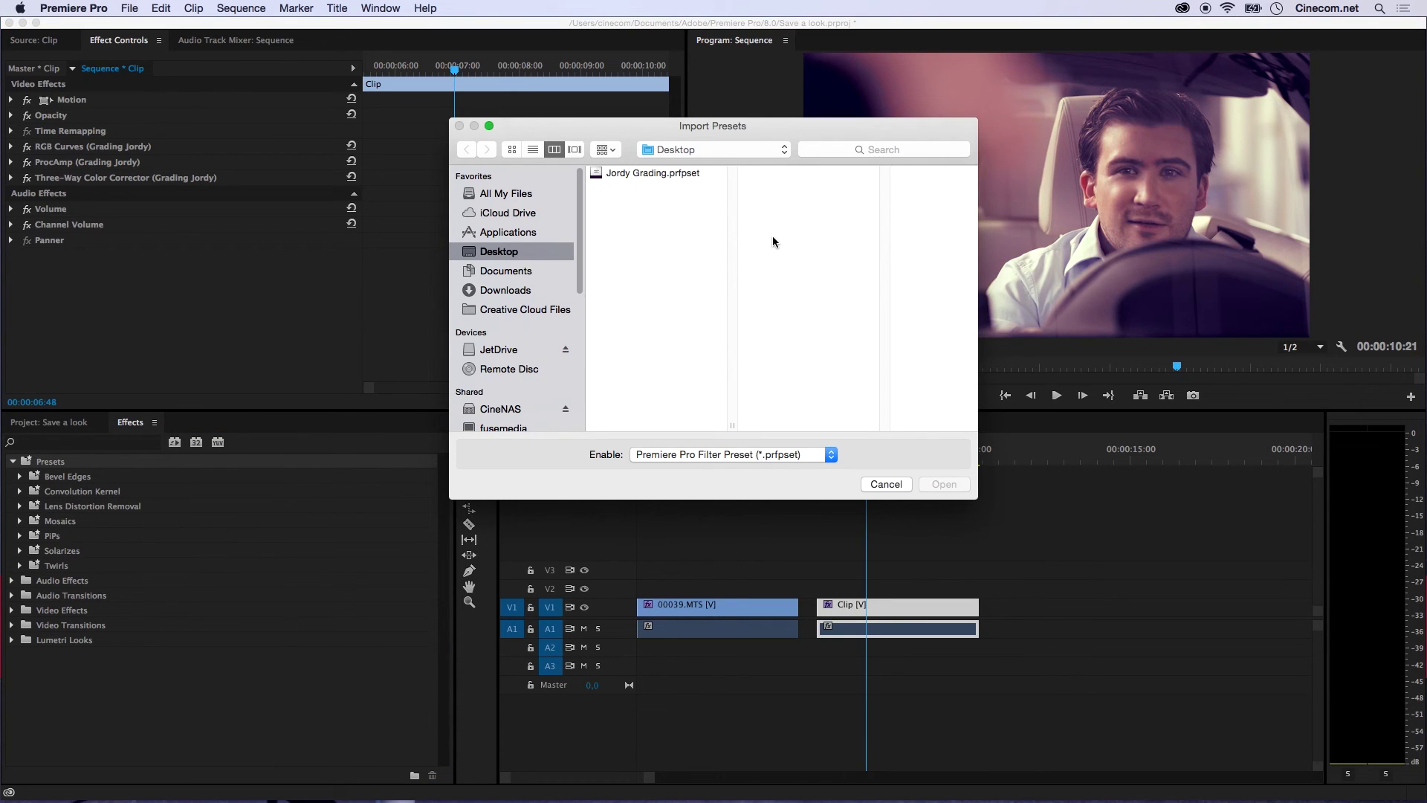
click(636, 174)
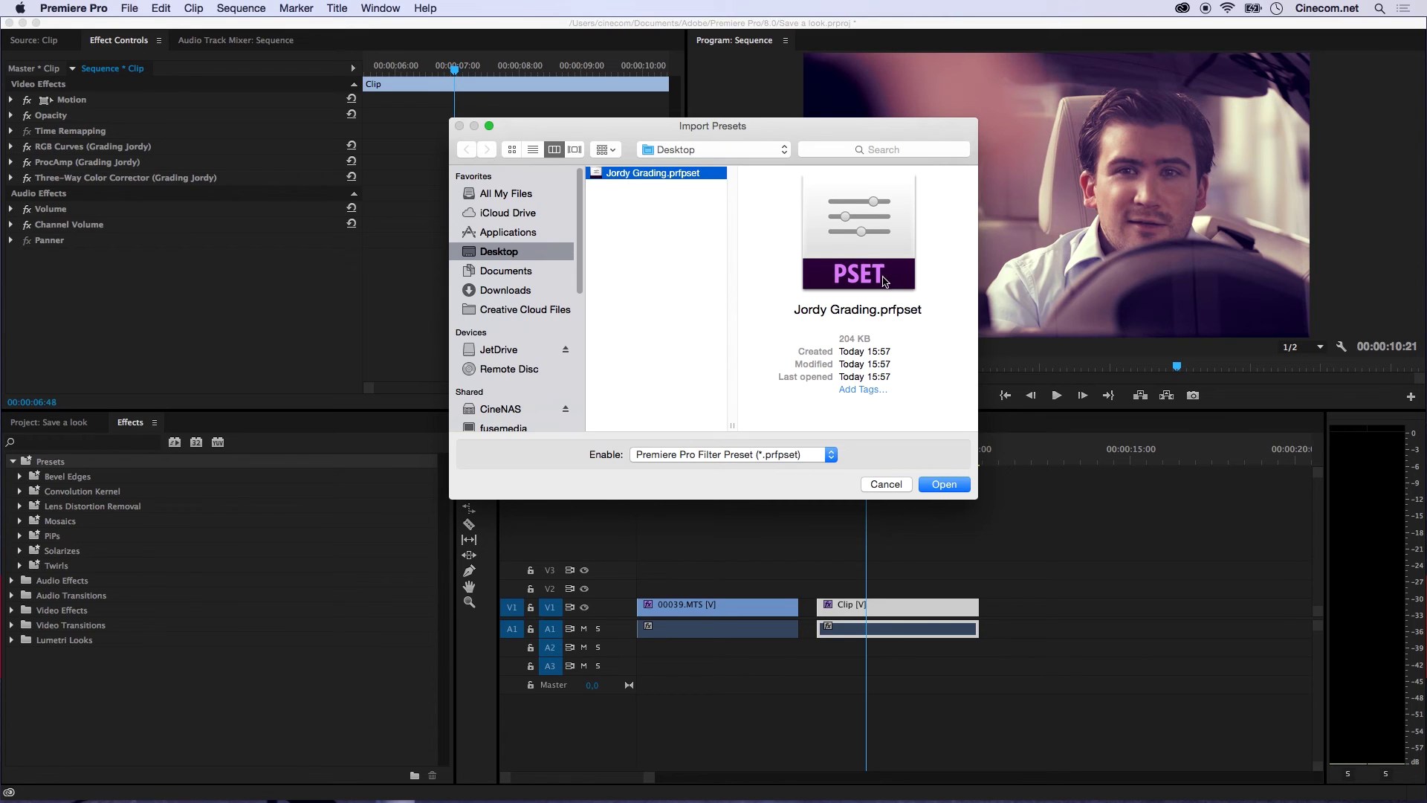
click(946, 484)
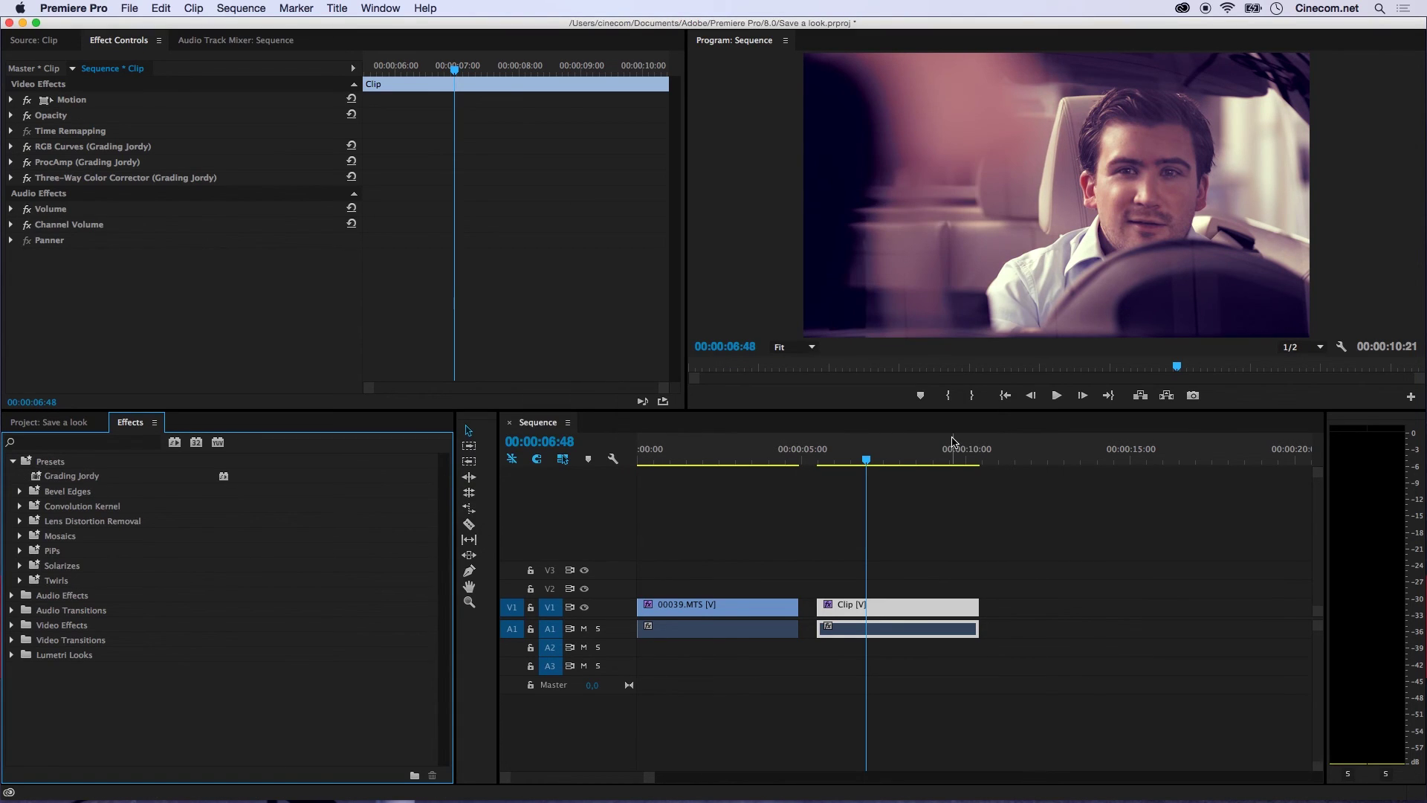
click(87, 479)
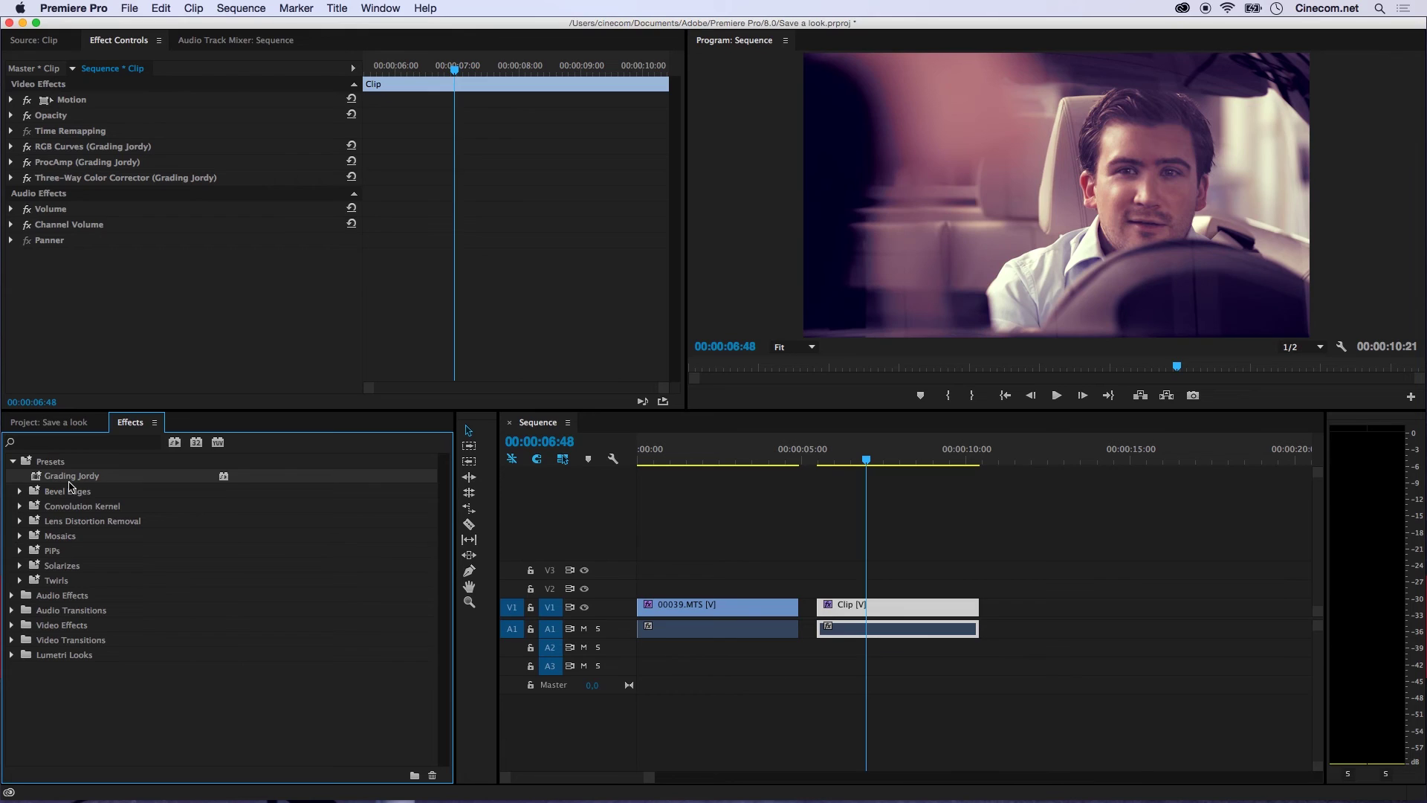